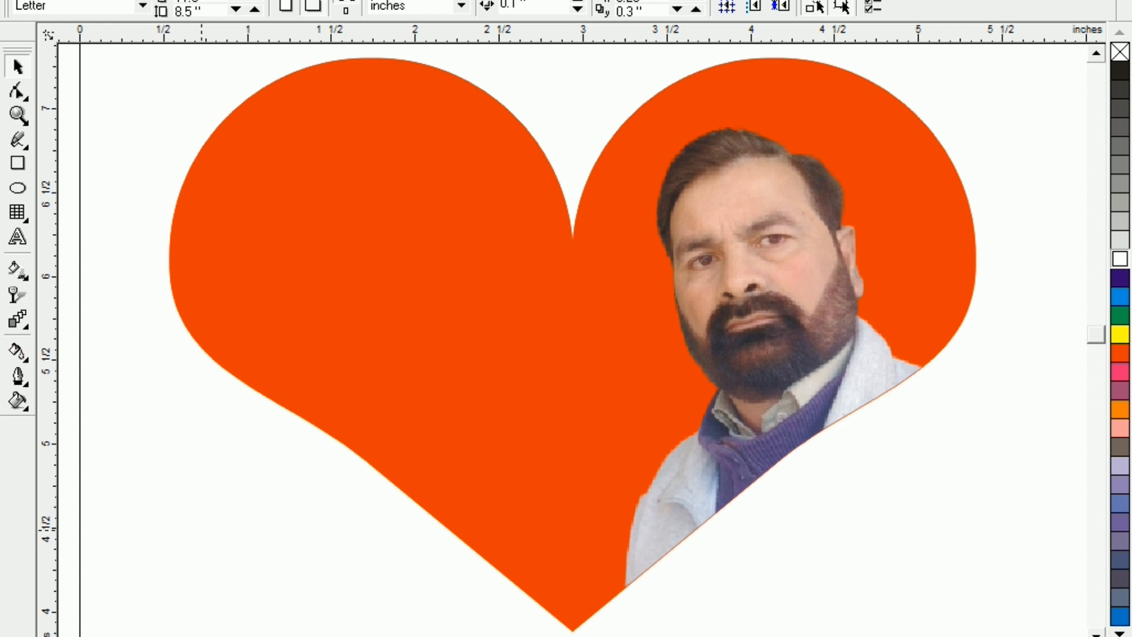
Paste the cut-out portrait photo and move it to the right side of the drawing area
key("ctrl+v")
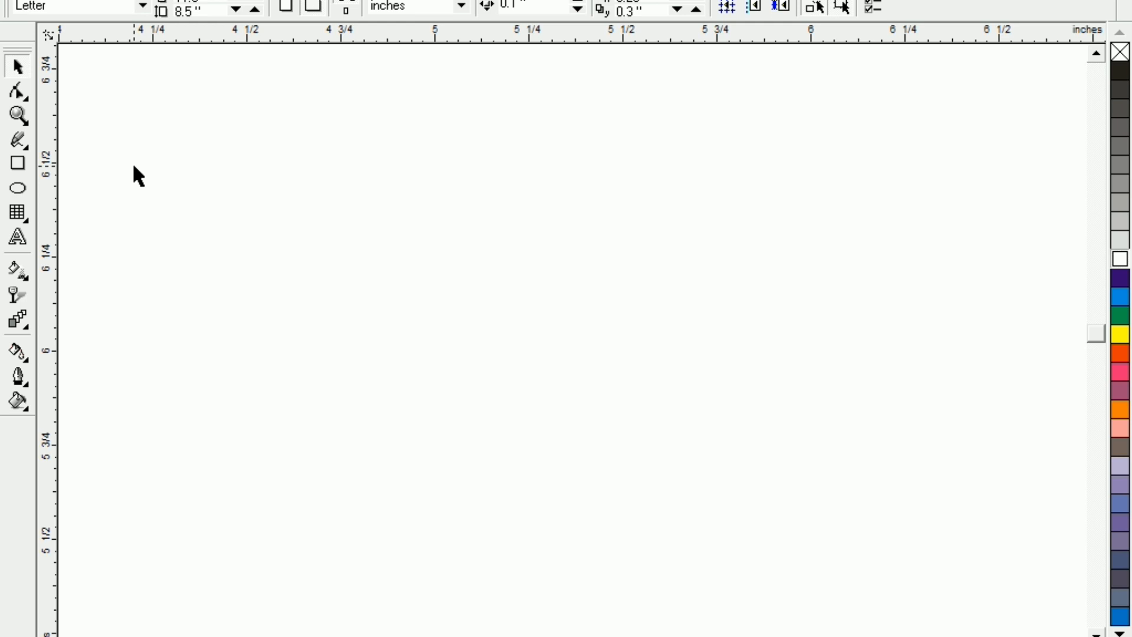
key("ctrl+v")
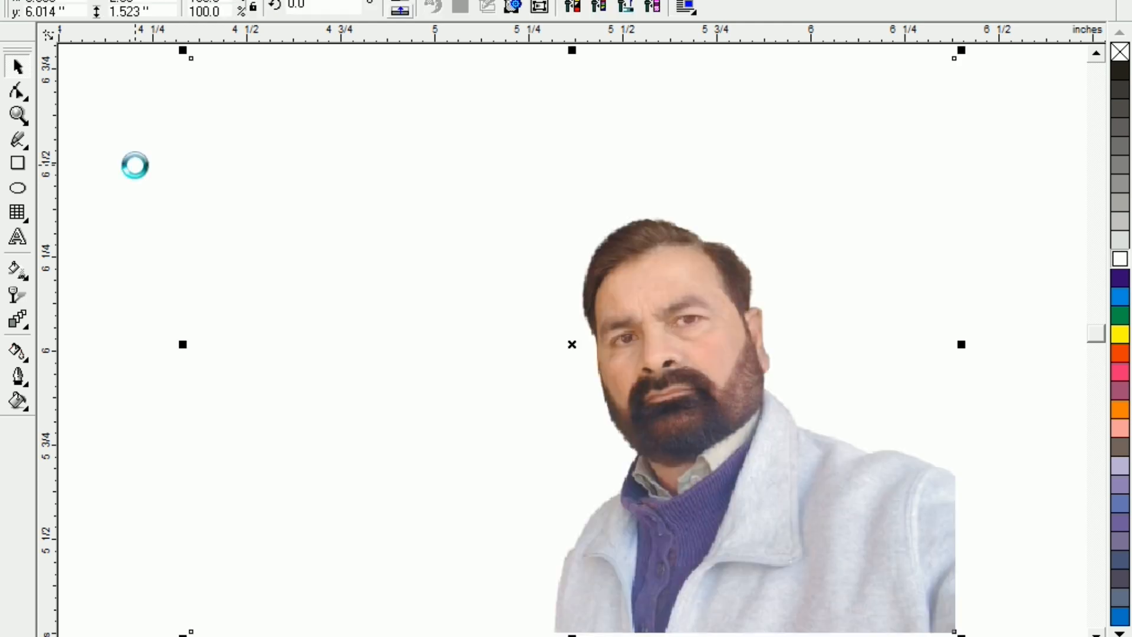
left_click(695, 489)
left_click(127, 150)
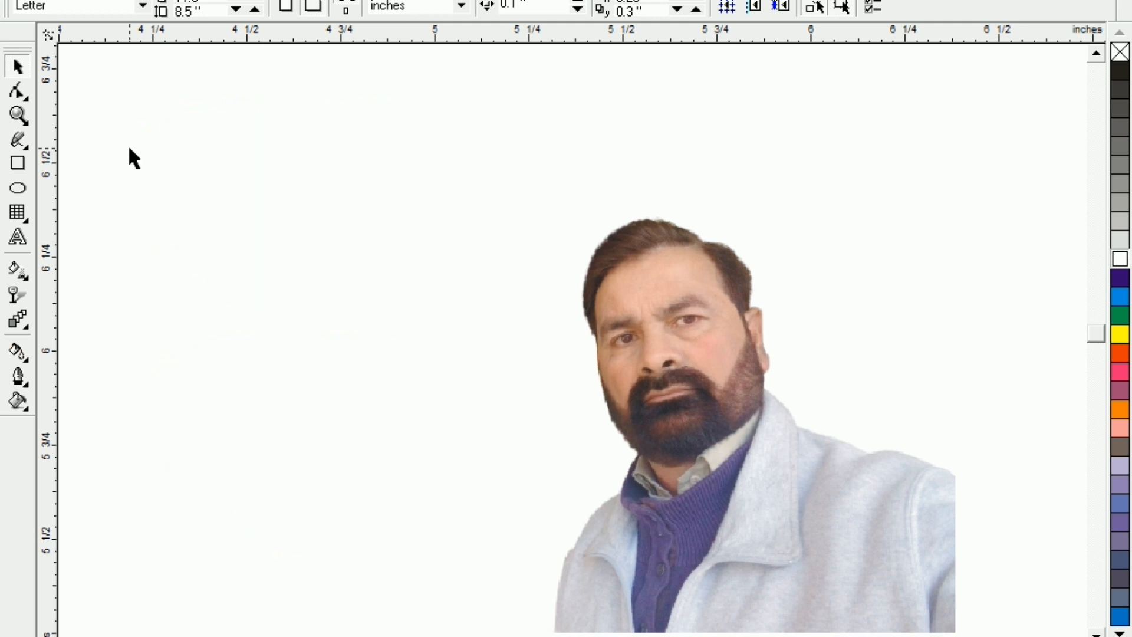
left_click_drag(715, 394, 862, 408)
left_click_drag(807, 451, 839, 389)
left_click_drag(845, 344, 865, 376)
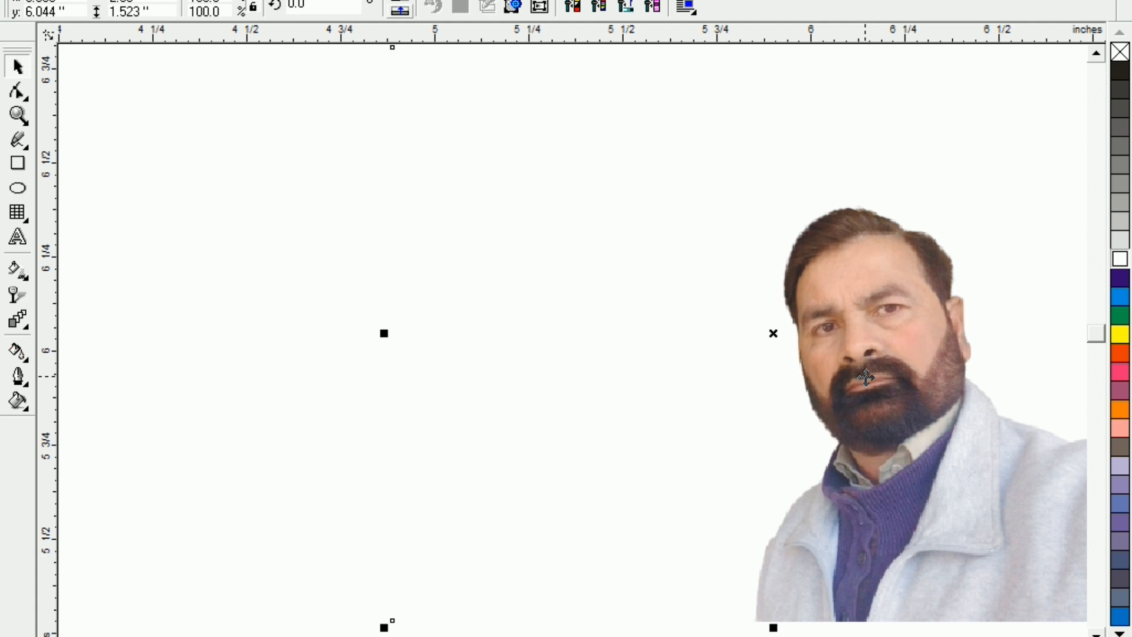
Draw a square about 0.565 inches wide left of the photo and move it up and to the right
left_click(18, 163)
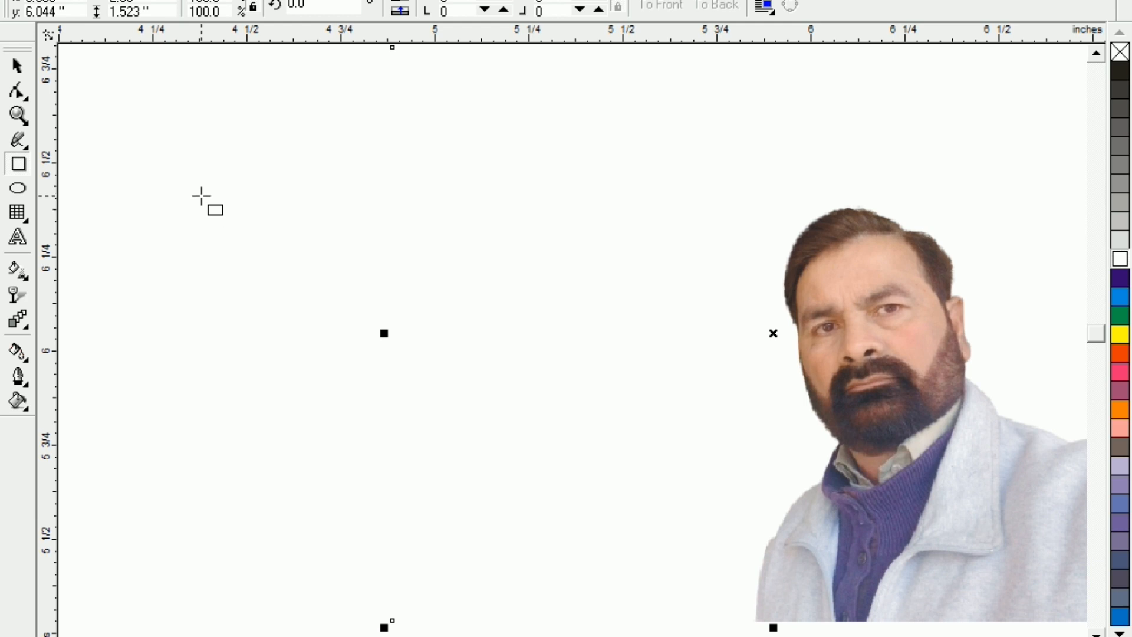
left_click_drag(201, 196, 407, 406)
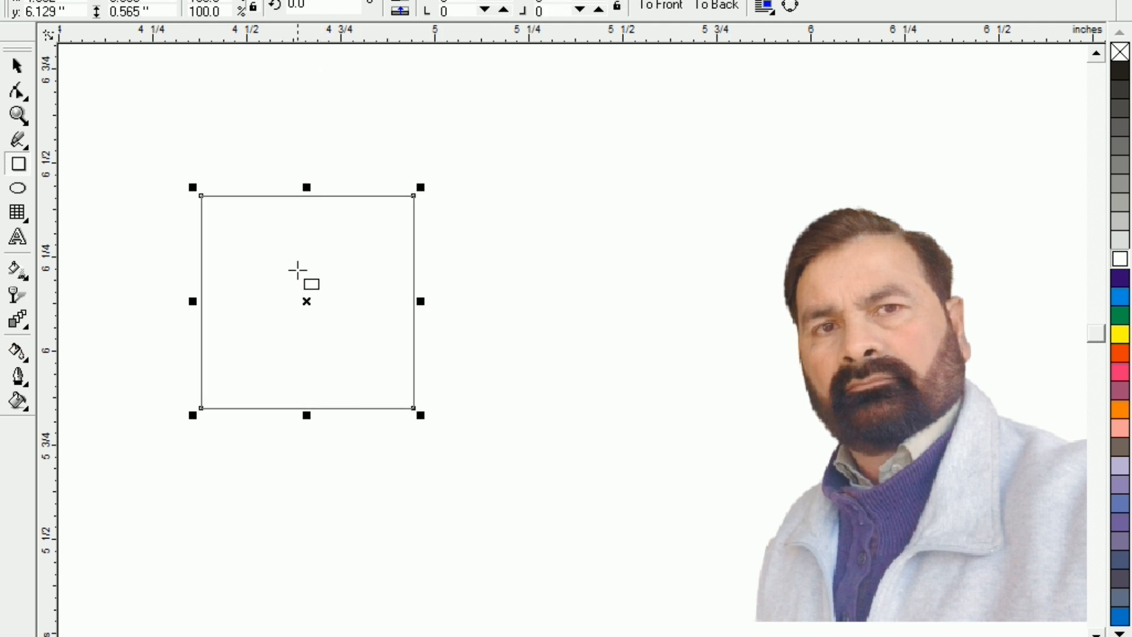
left_click_drag(306, 301, 416, 185)
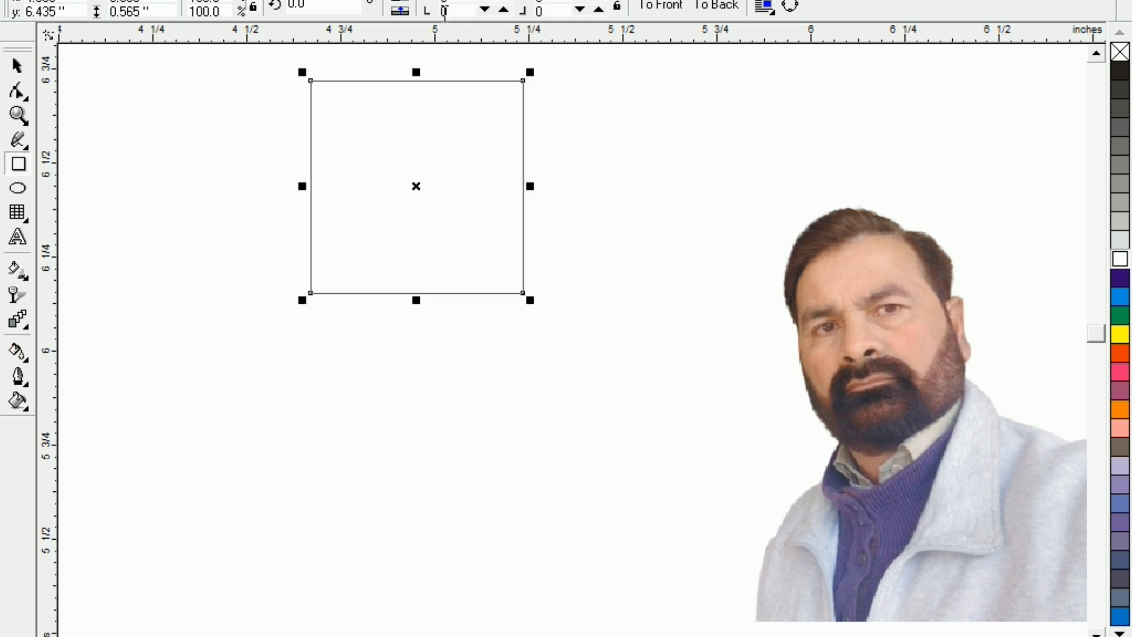
Set the square's corner roundness to 100 for every corner except the lower right one, which stays sharp
left_click_drag(452, 50, 410, 50)
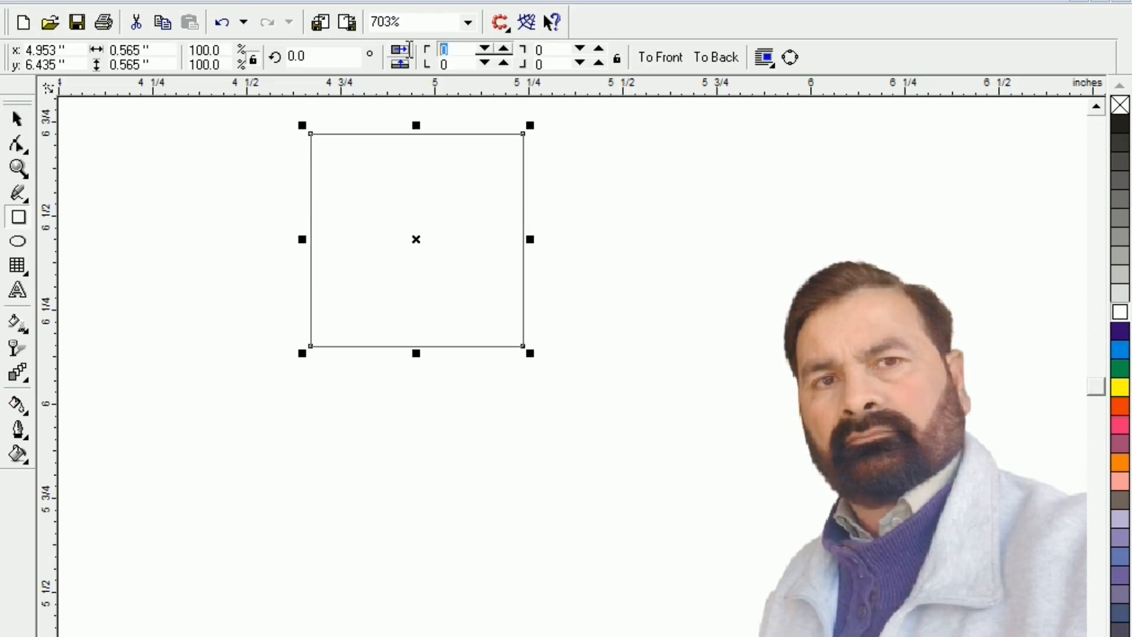
type("100")
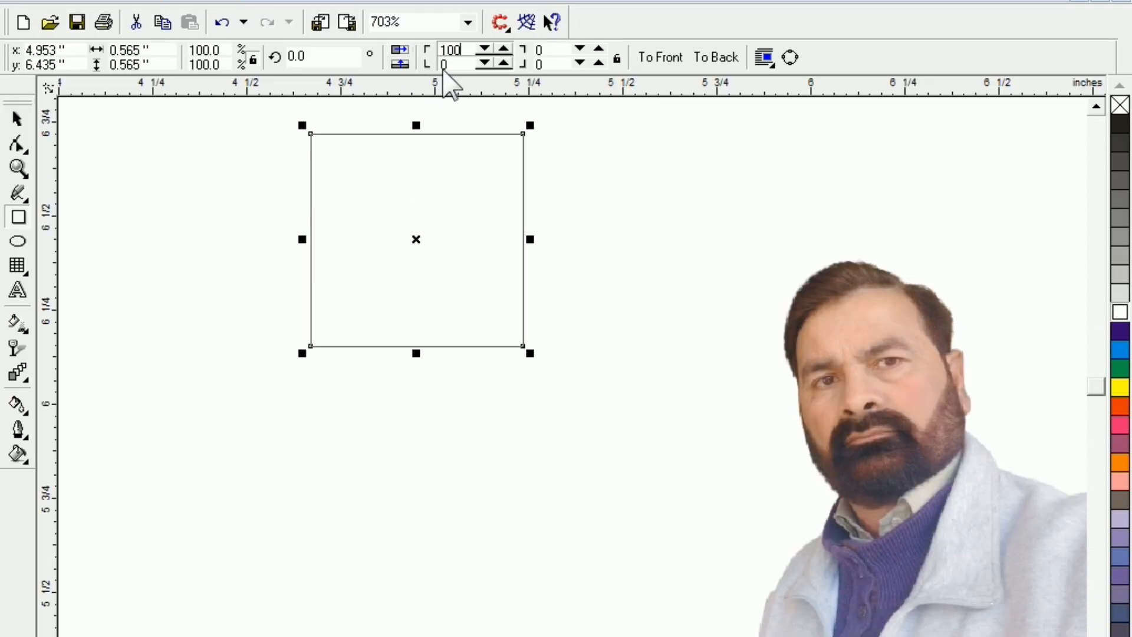
left_click_drag(444, 69, 400, 74)
type("100")
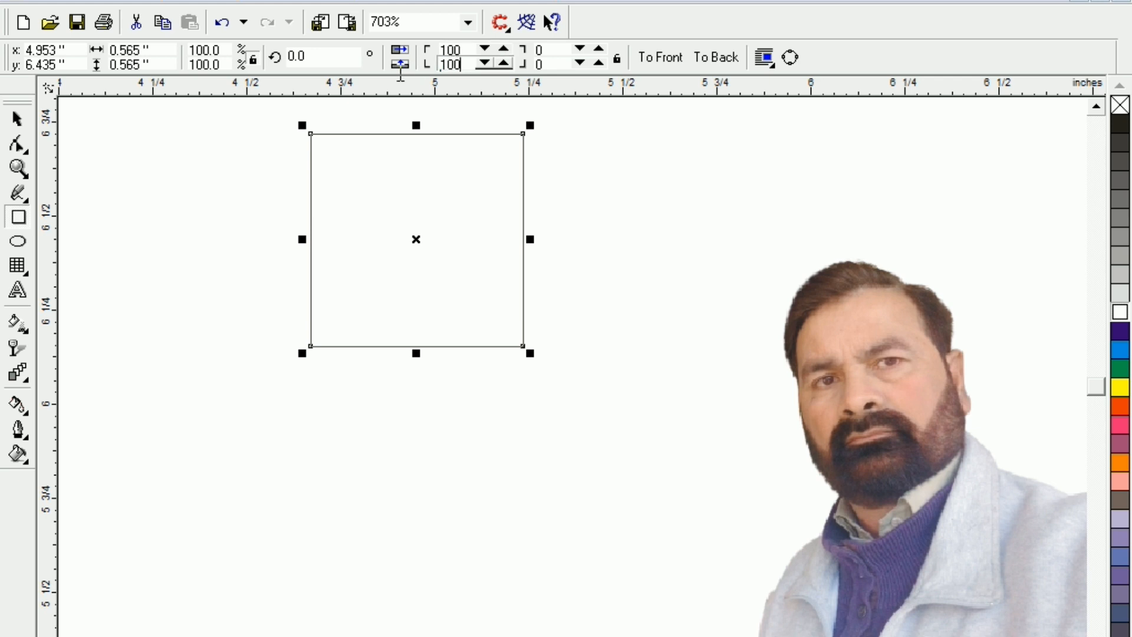
left_click_drag(548, 50, 516, 53)
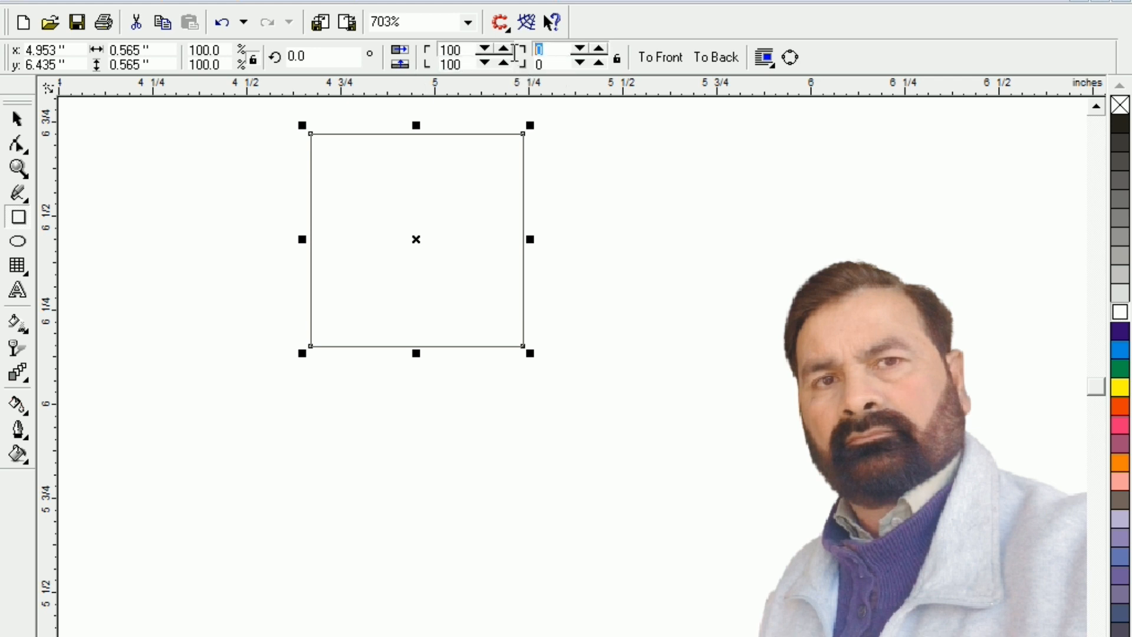
type("100")
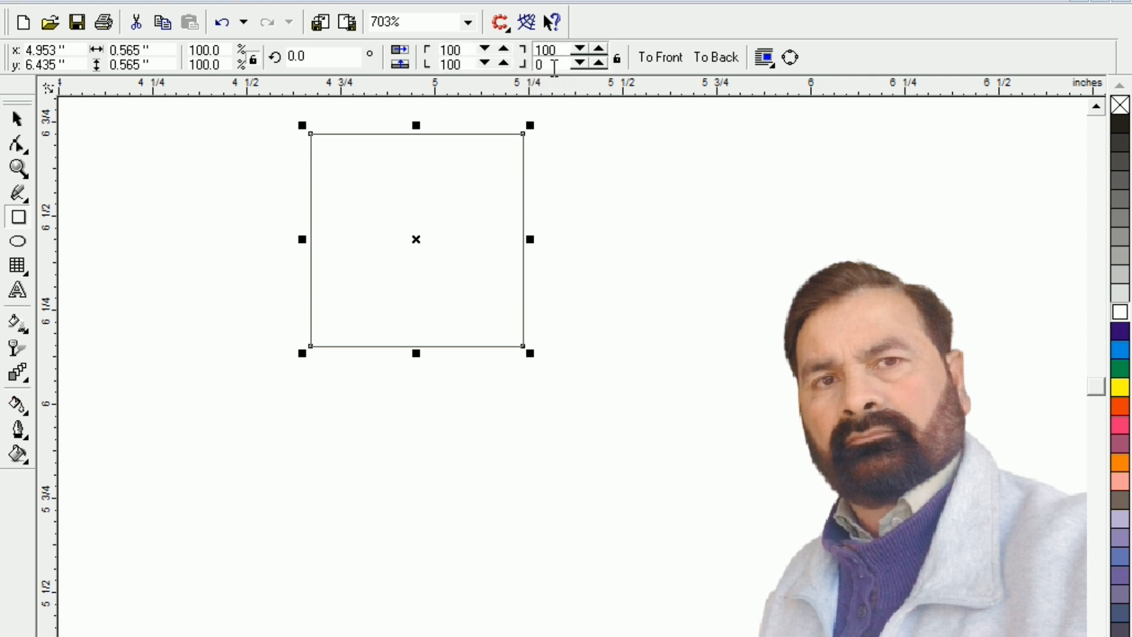
key("Return")
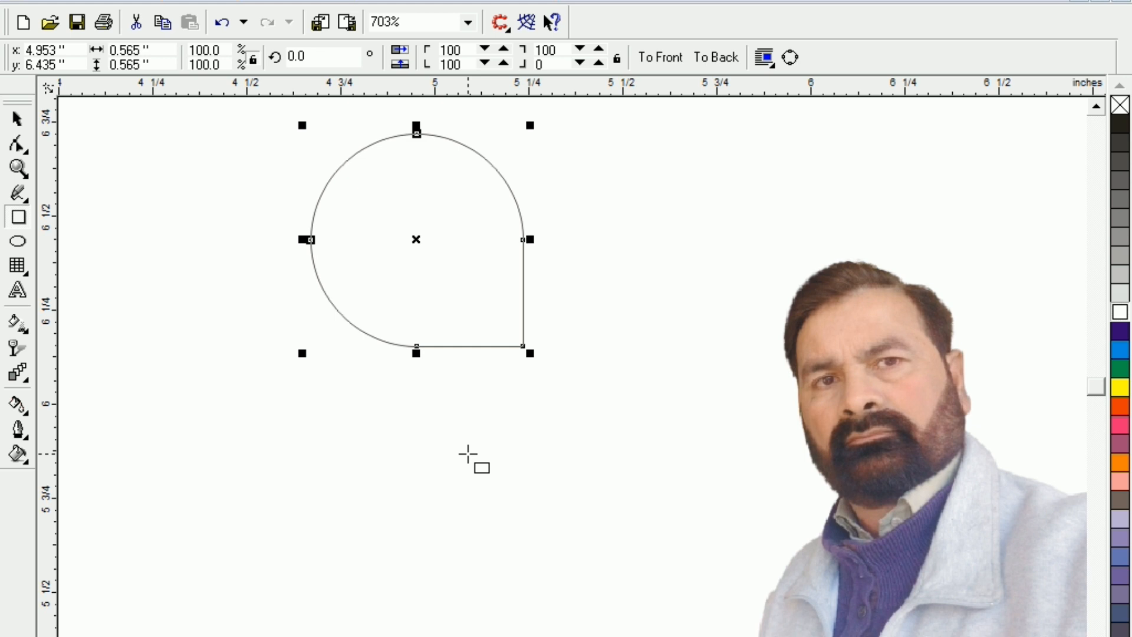
Convert the rounded square to curves and pull its sharp corner node straight down, making the shape about 0.8 inches tall
left_click(18, 145)
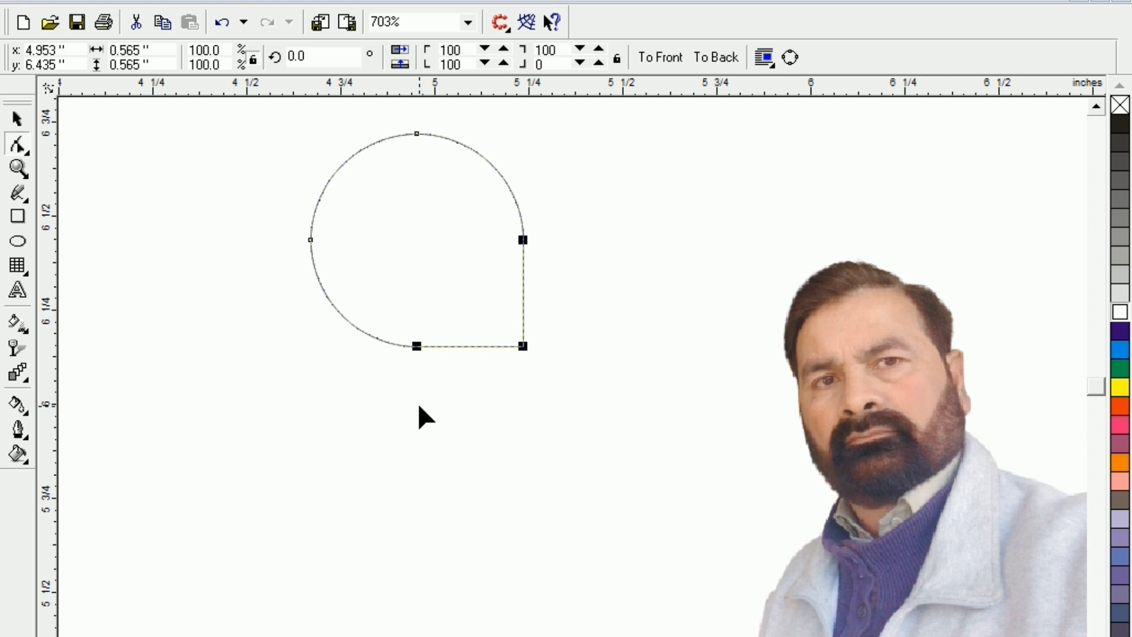
key("ctrl+q")
key("ctrl+a")
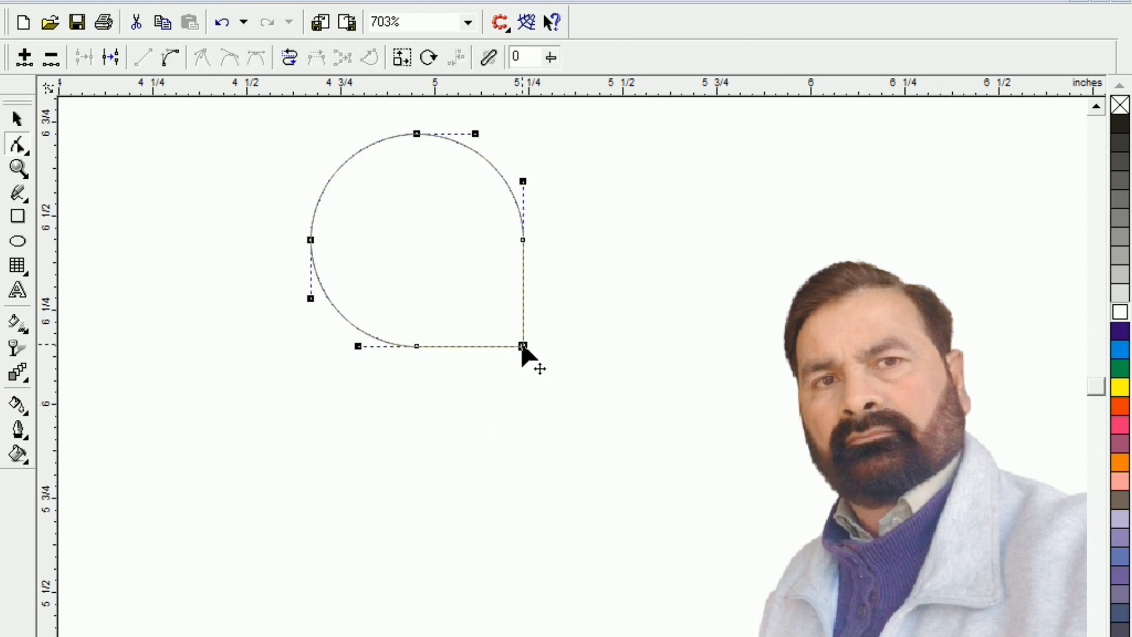
left_click_drag(523, 347, 511, 433)
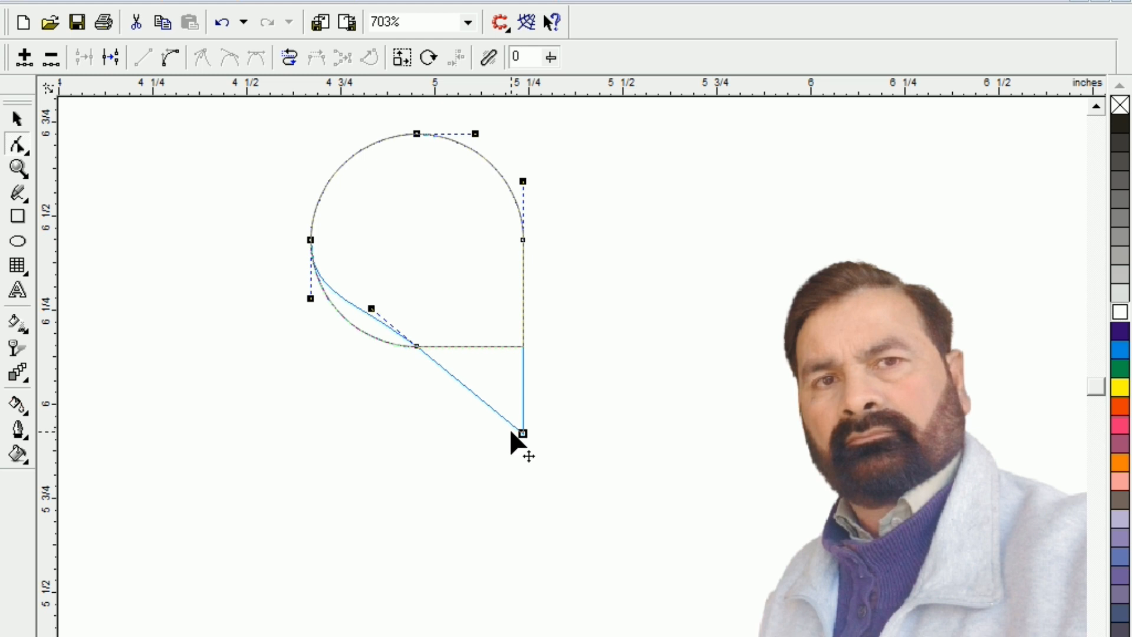
Mirror a copy of the half-heart shape horizontally across its straight edge to form the other half
key("space")
left_click(263, 303)
left_click(337, 283)
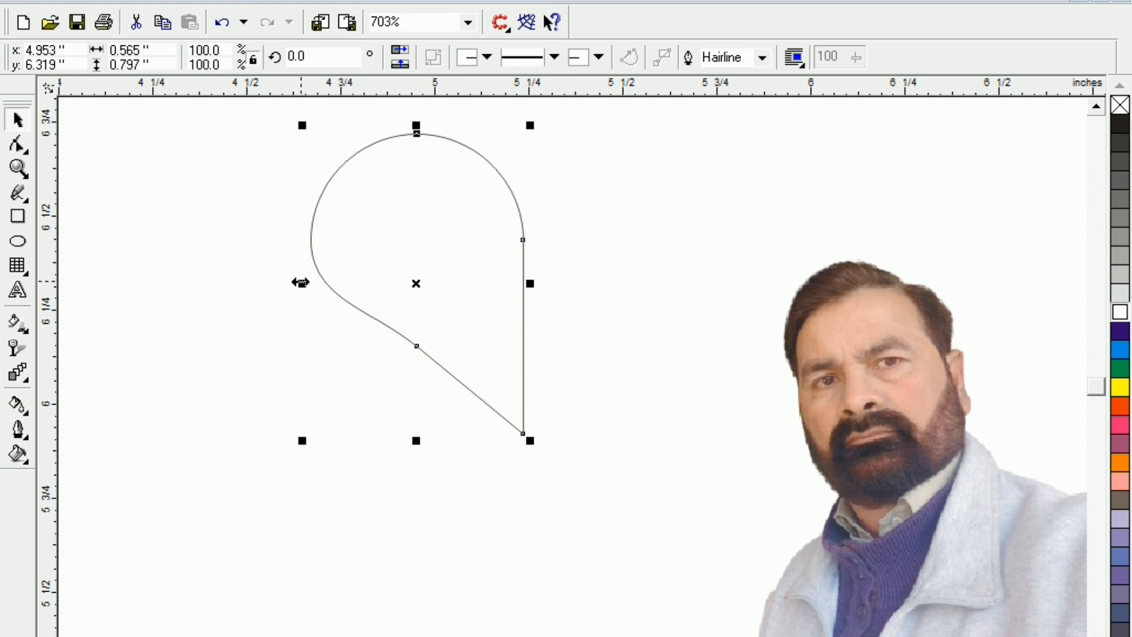
left_click_drag(300, 282, 300, 282)
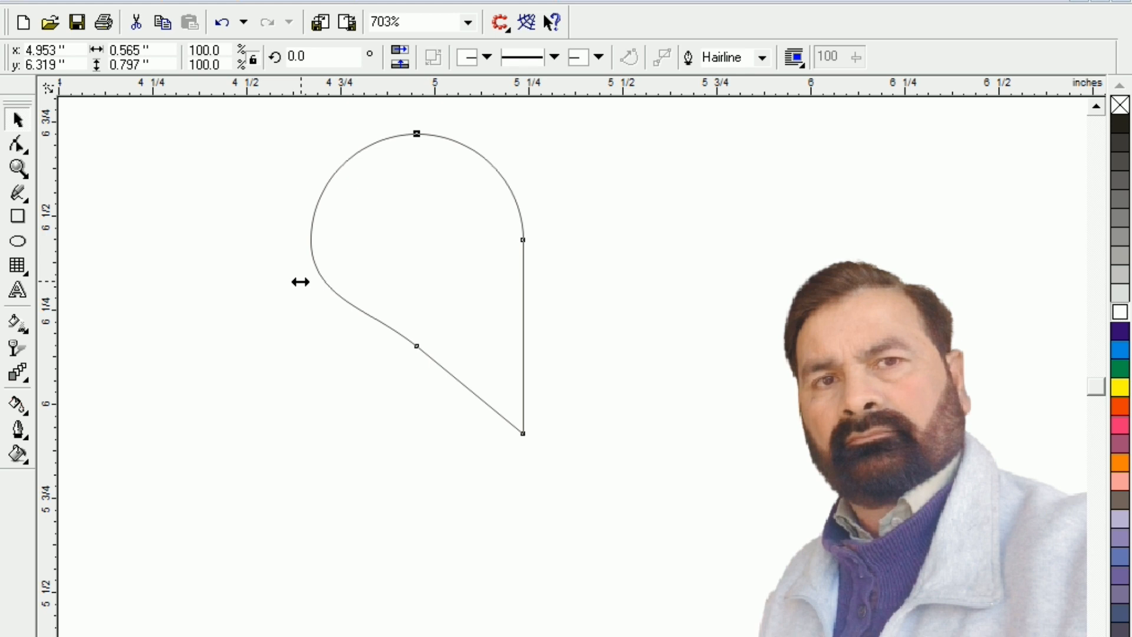
left_click_drag(301, 281, 564, 277)
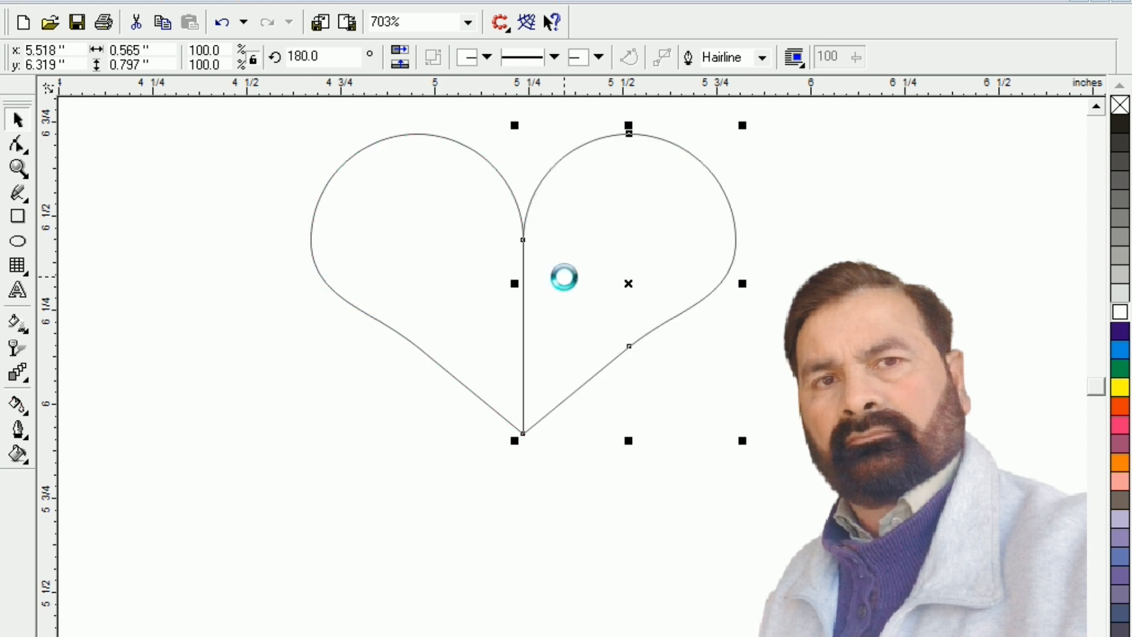
Select both halves of the heart and weld them into a single shape
left_click(290, 210)
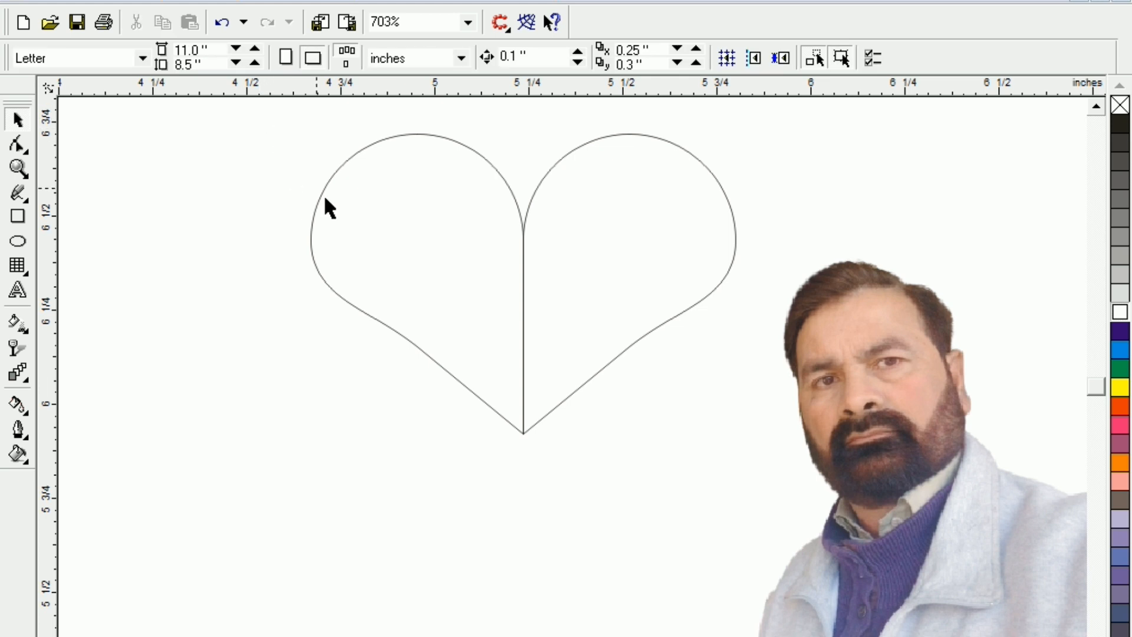
left_click_drag(756, 476, 769, 485)
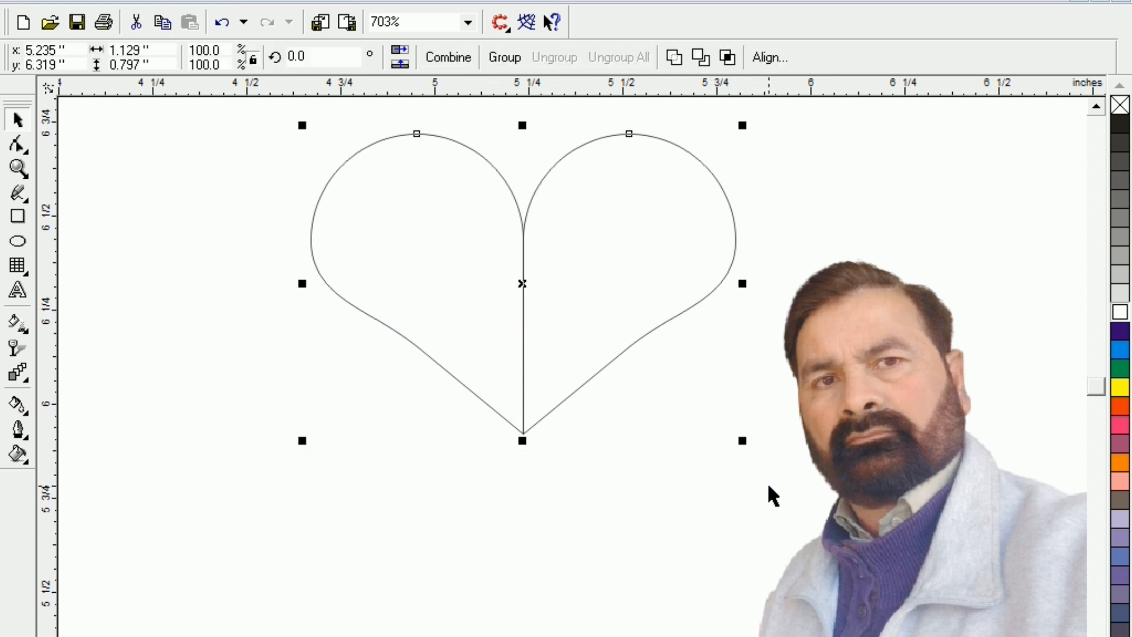
left_click(674, 57)
left_click(306, 395)
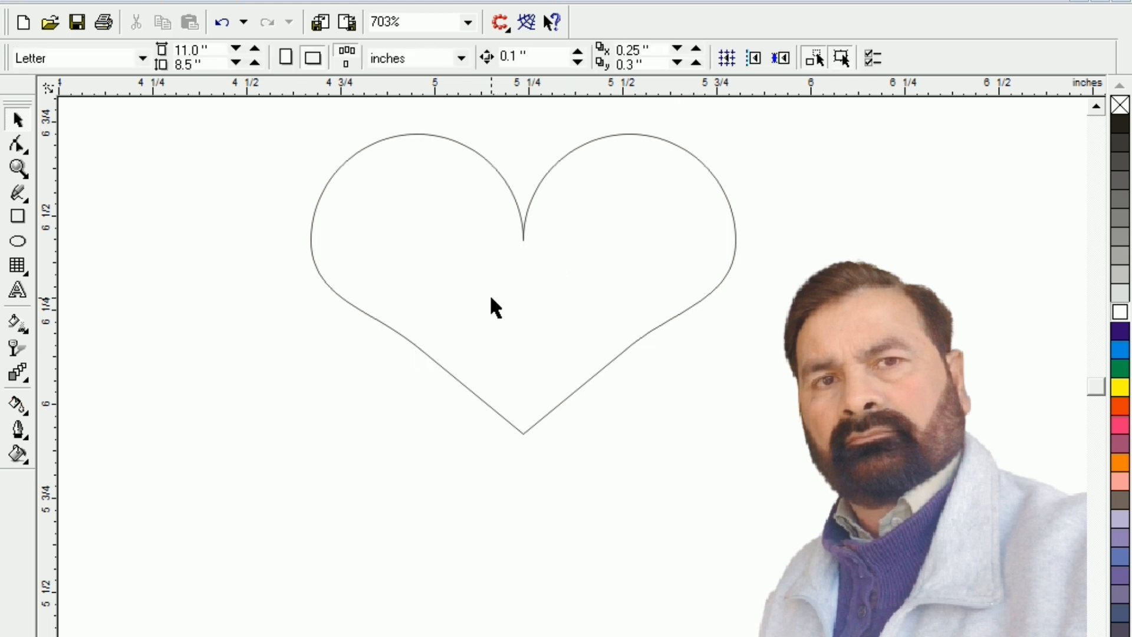
Move the heart down and to the left, and give it an orange-red fill and a matching outline
left_click_drag(490, 294, 413, 429)
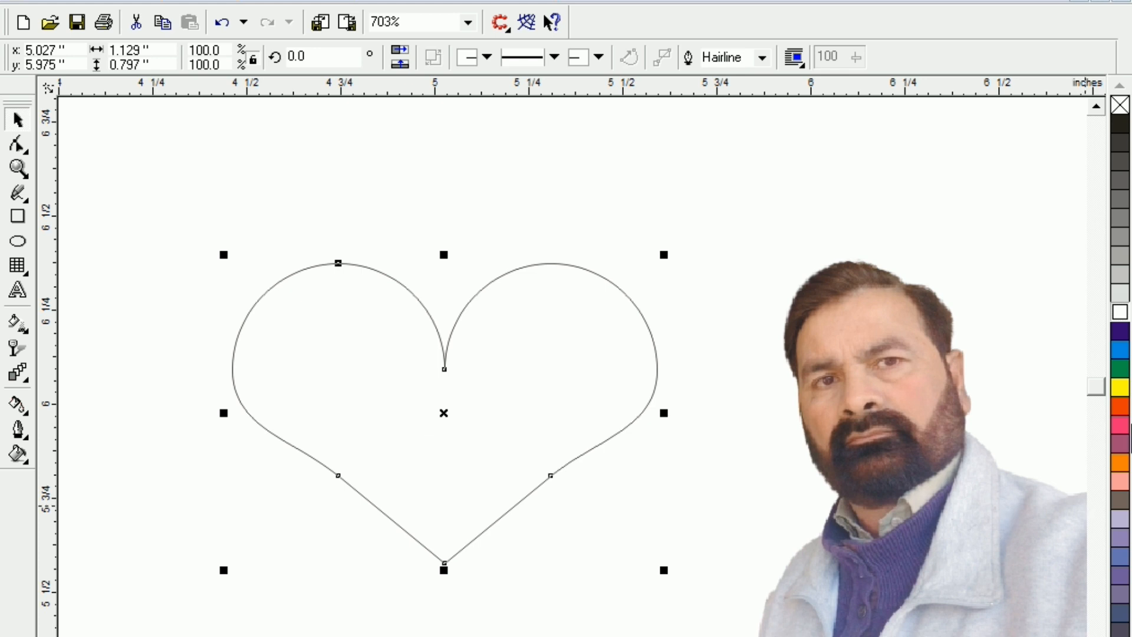
left_click(1119, 406)
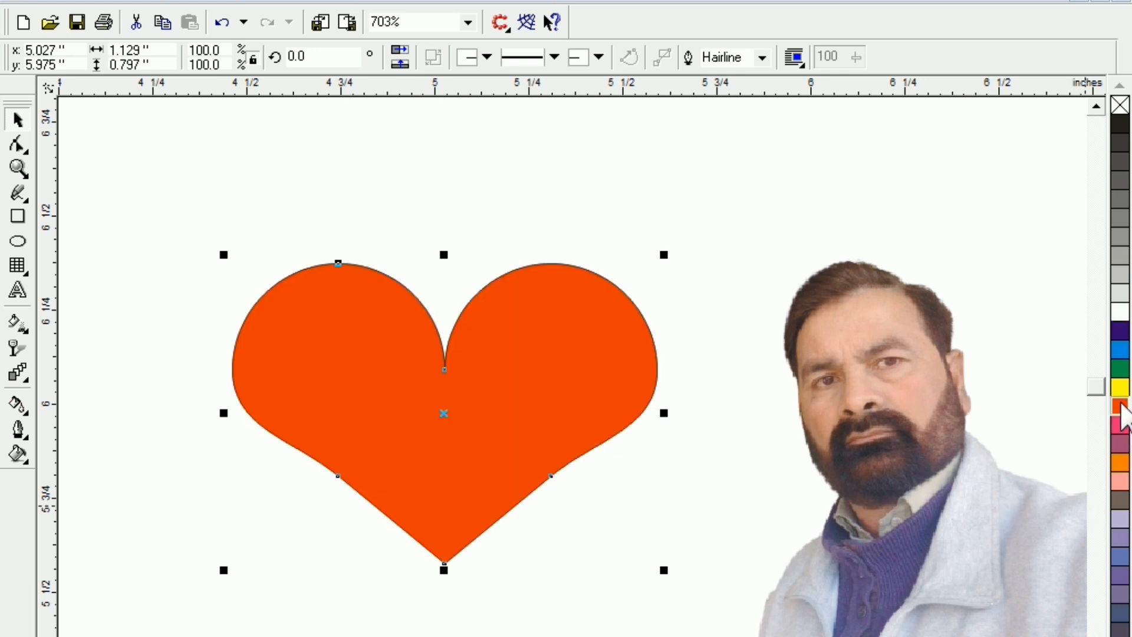
right_click(1119, 406)
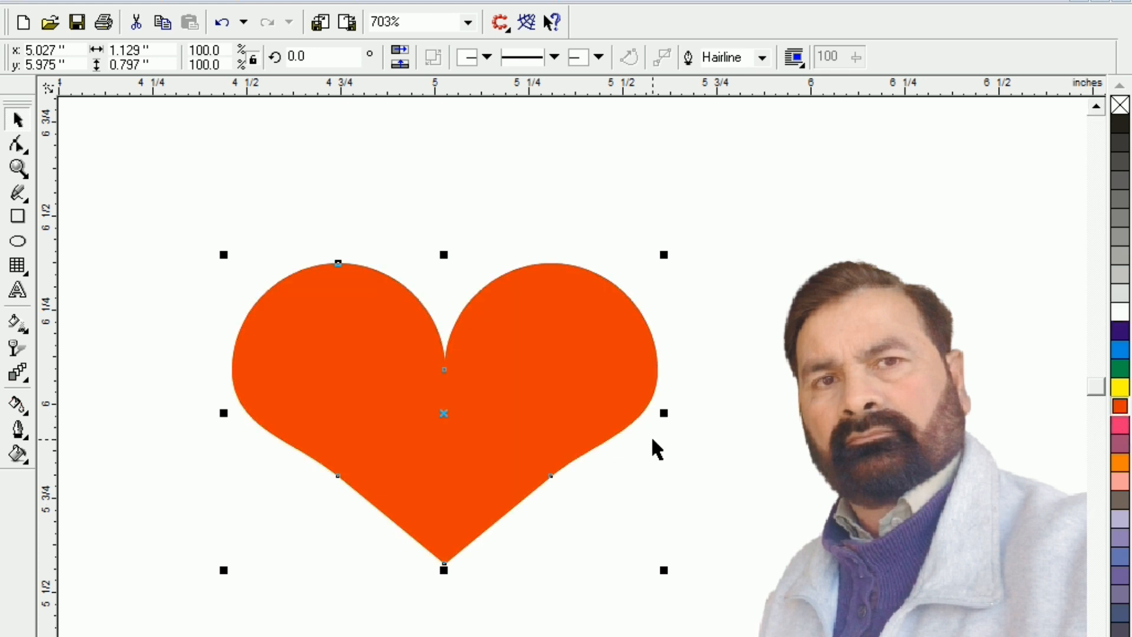
Scale the portrait photo down to about 1.34 by 1 inches and place it to the right of the heart
left_click(918, 451)
left_click(927, 464)
left_click_drag(935, 478, 608, 472)
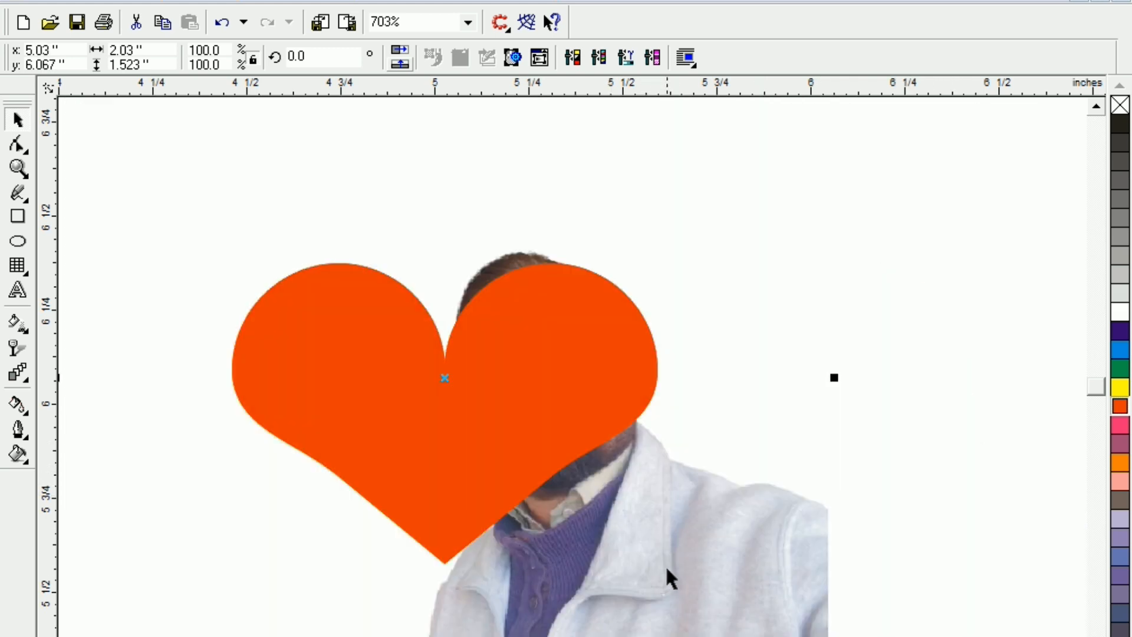
left_click_drag(695, 593, 680, 573)
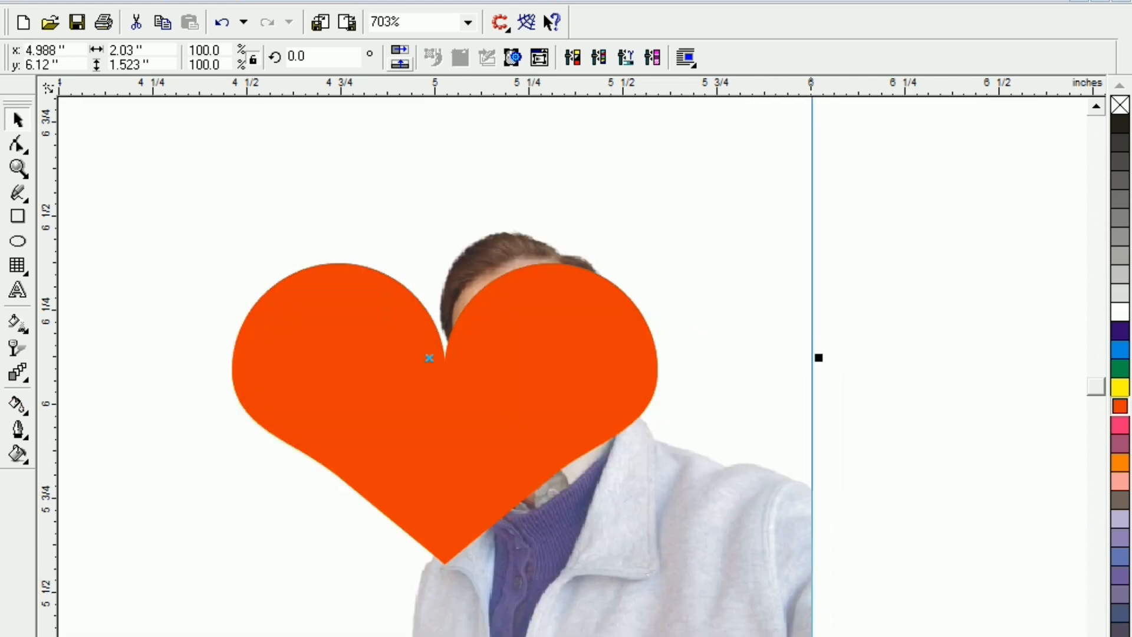
left_click_drag(814, 634, 631, 454)
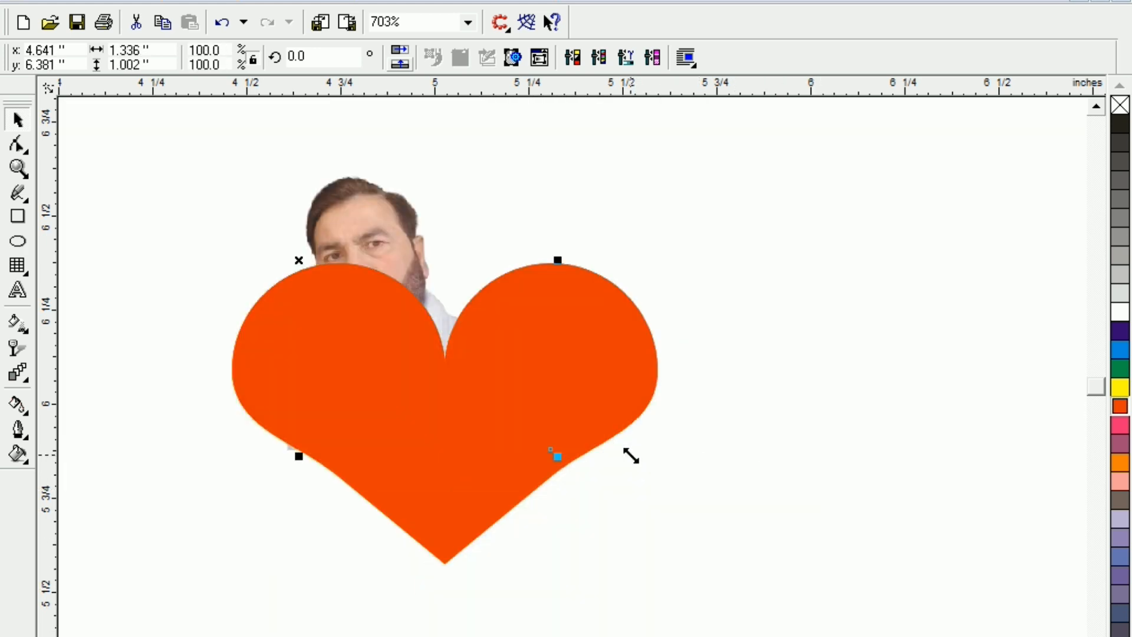
left_click_drag(391, 240, 633, 404)
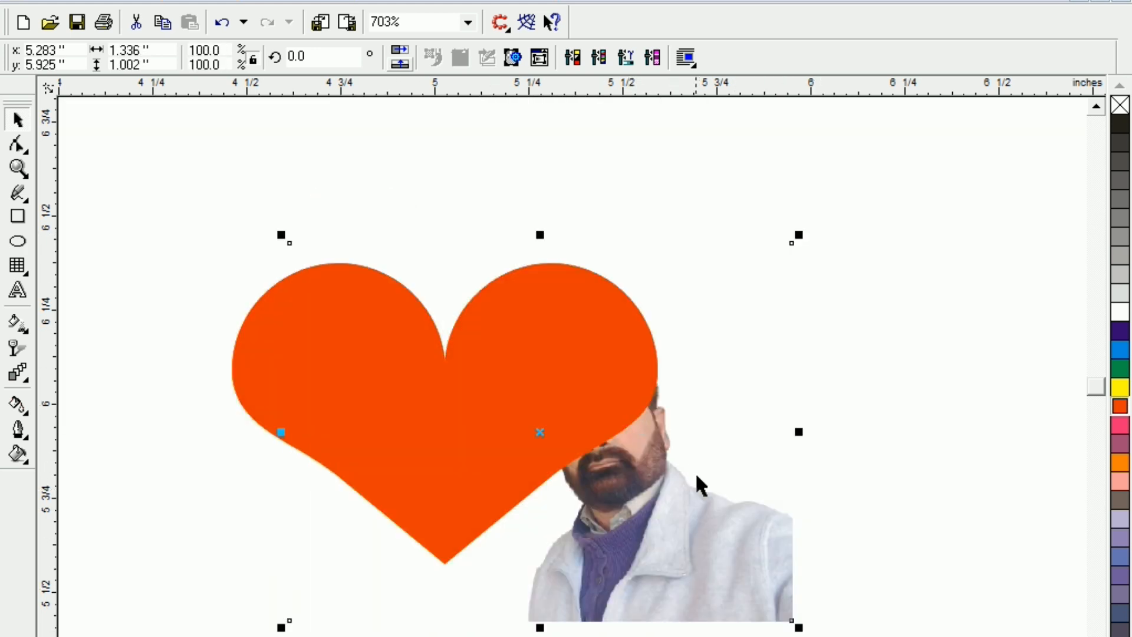
left_click_drag(701, 526, 672, 519)
left_click_drag(761, 563, 866, 578)
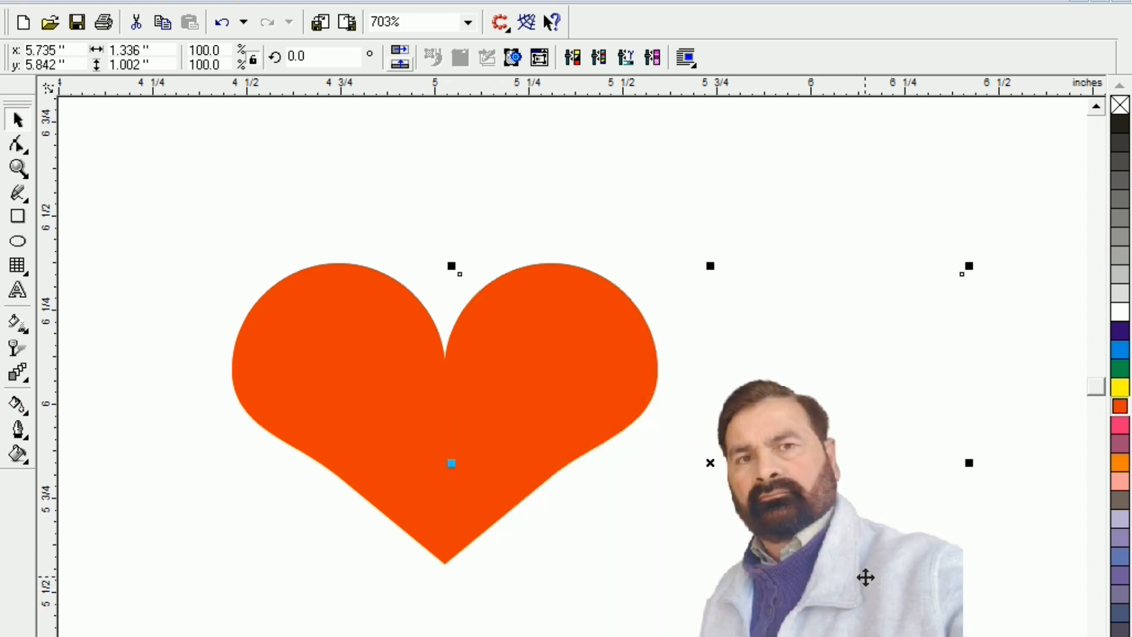
Bring the portrait photo in front of the heart and position it over the heart's right lobe
left_click(829, 218)
left_click(808, 498)
left_click(803, 174)
left_click_drag(821, 538, 647, 494)
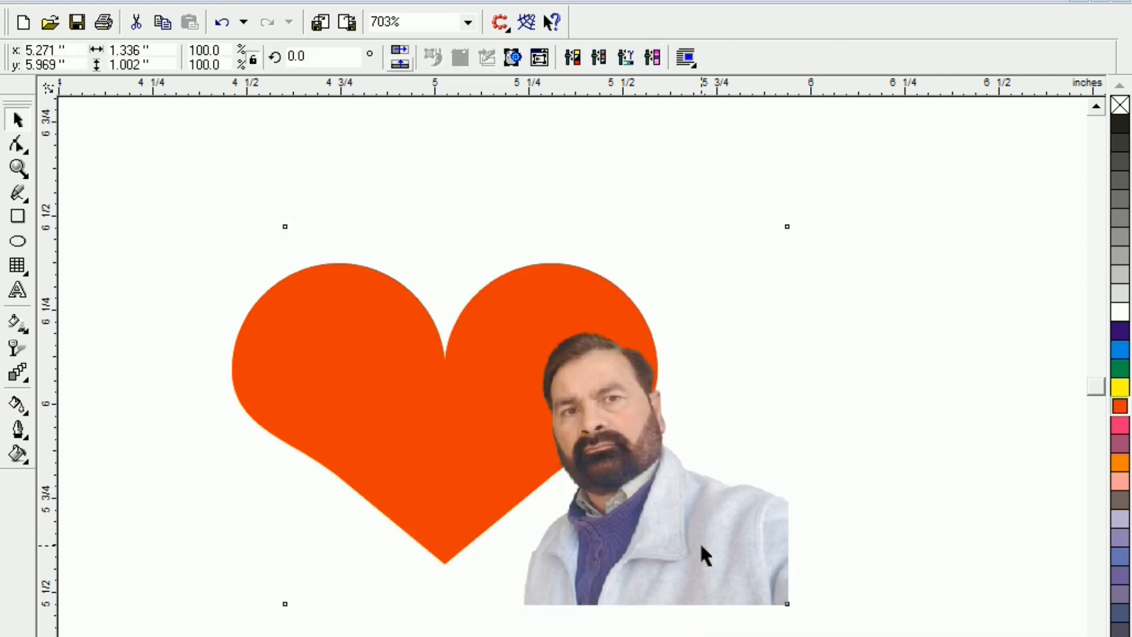
left_click_drag(702, 554, 626, 538)
left_click(150, 243)
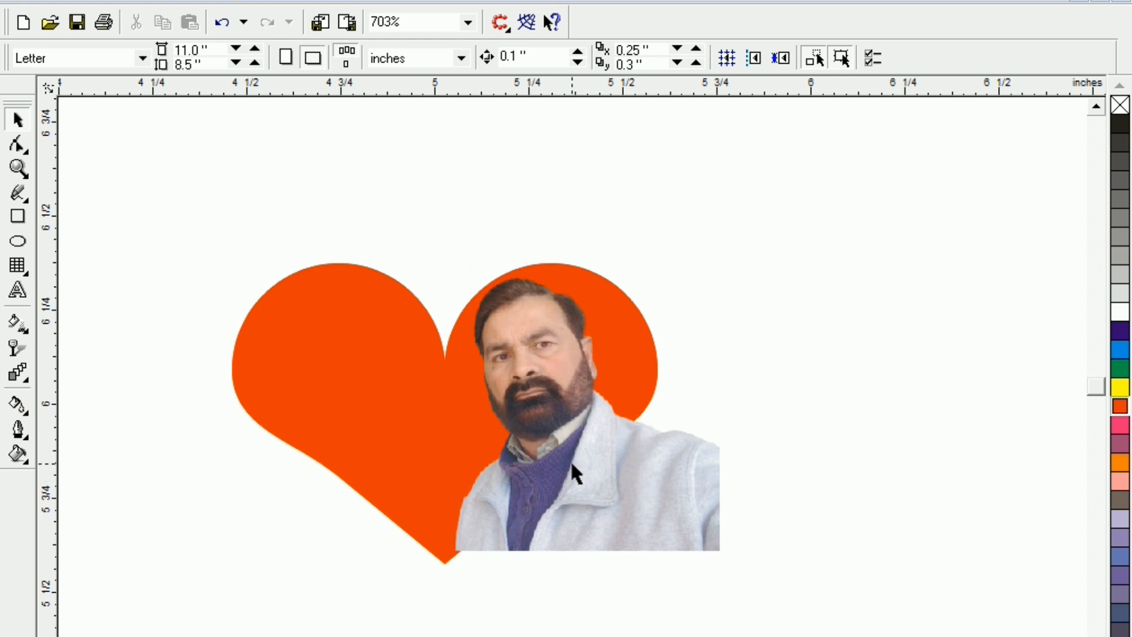
Move the photo back to the right of the heart and place a duplicate of it over the heart's lower left edge
left_click_drag(571, 460, 880, 538)
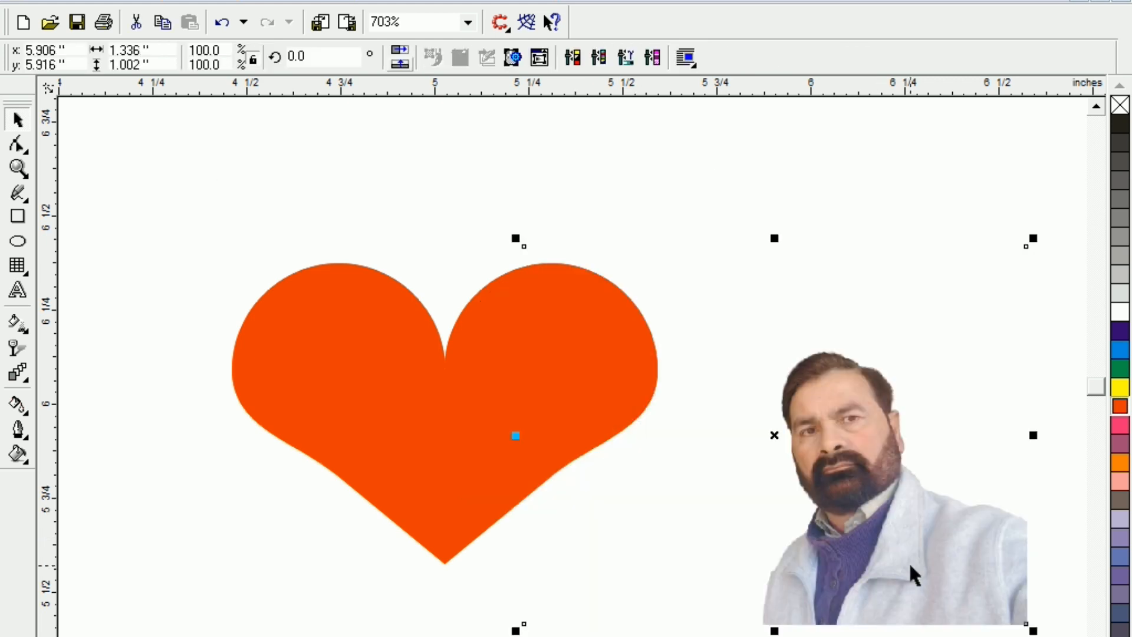
left_click_drag(908, 561, 270, 597)
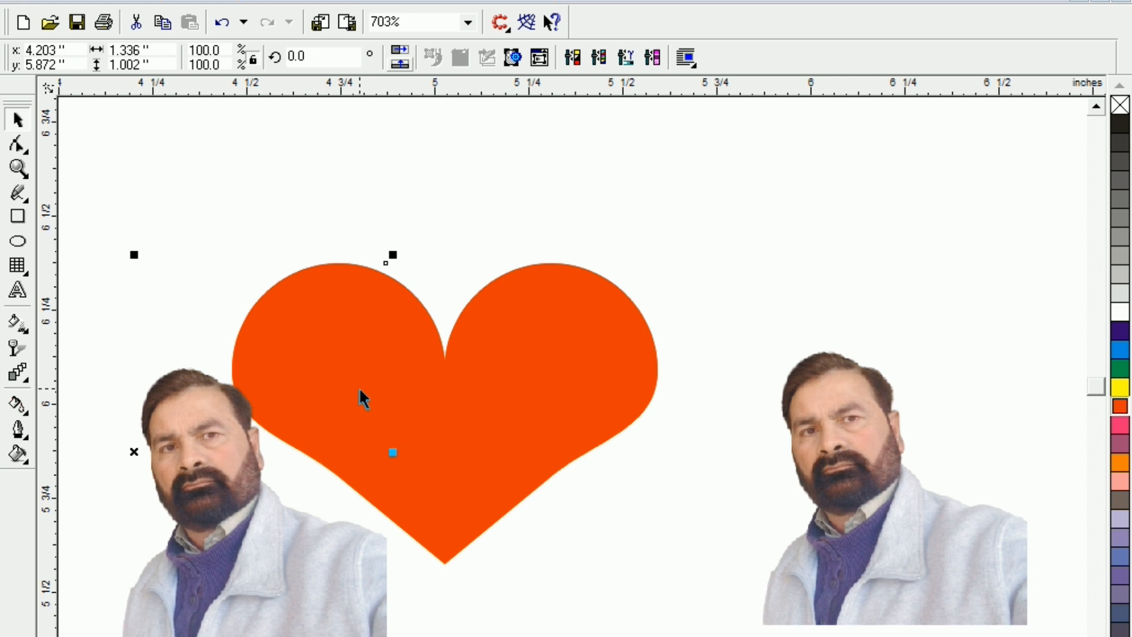
left_click(220, 583)
left_click(172, 177)
left_click(169, 445)
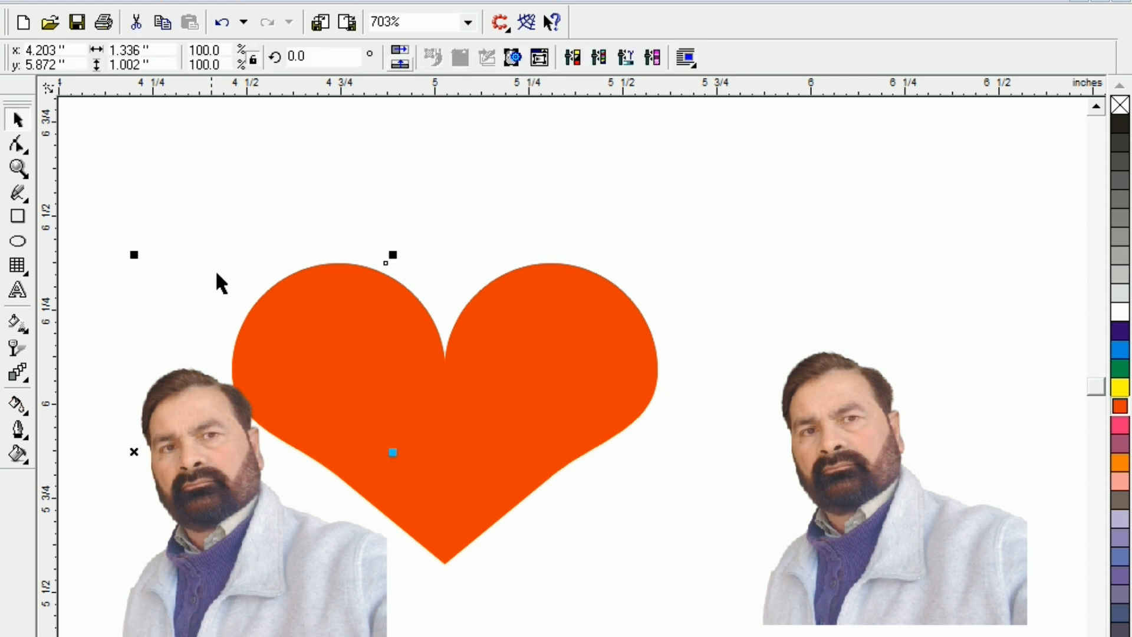
Mirror the duplicate portrait photo horizontally and move it to the lower left, clear of the heart
left_click(400, 56)
left_click_drag(92, 587, 125, 608)
left_click_drag(125, 483, 150, 577)
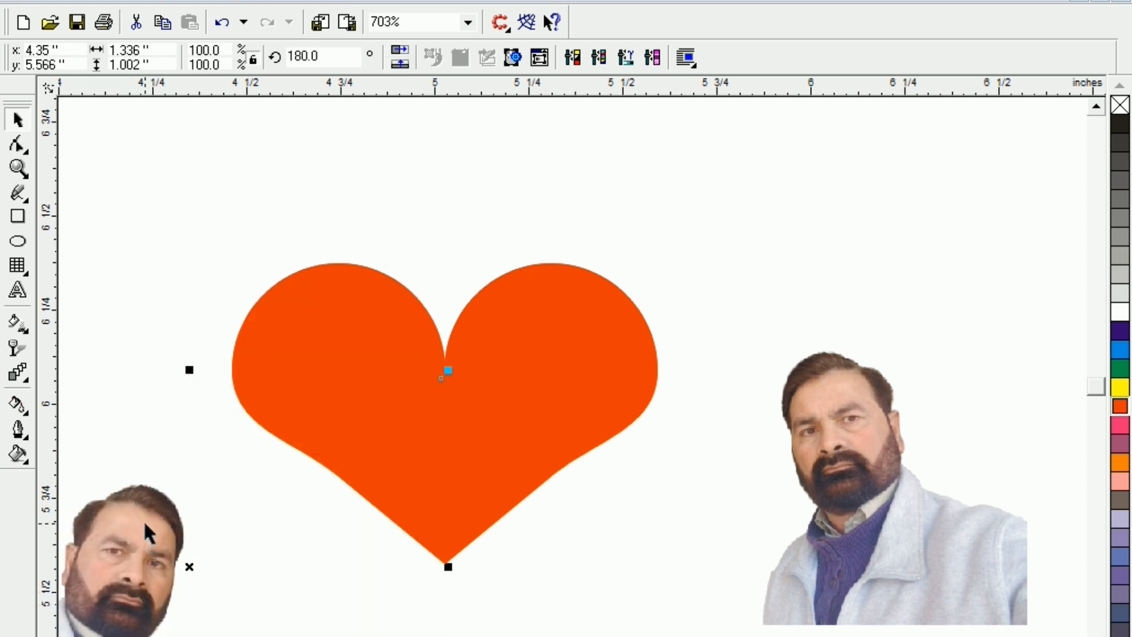
PowerClip the original portrait photo on the right inside the heart
left_click(855, 574)
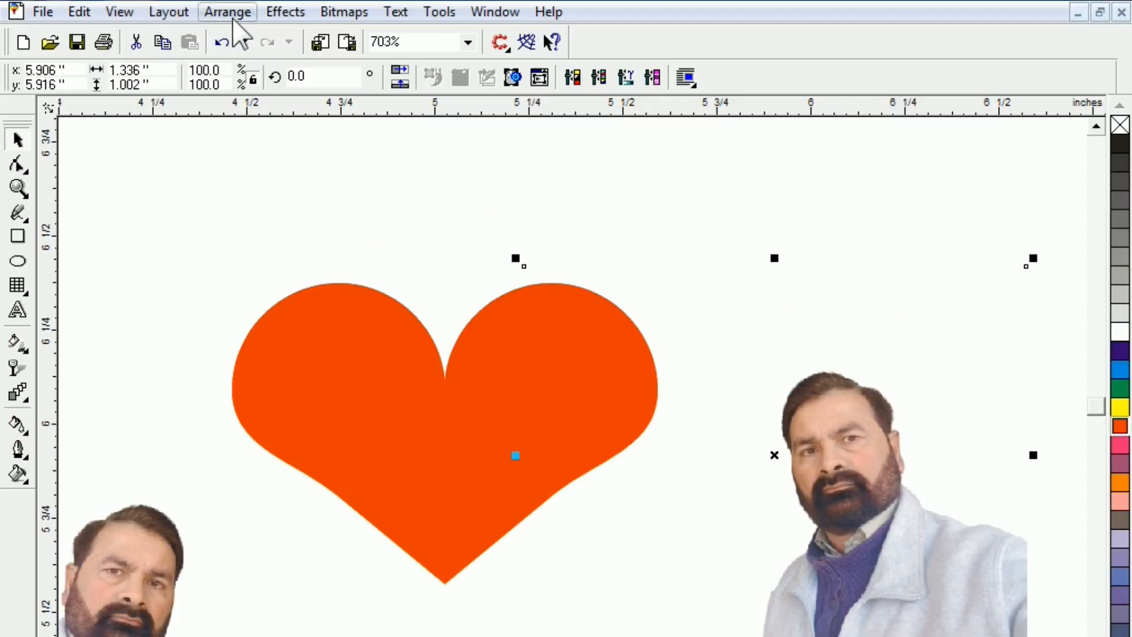
left_click(286, 13)
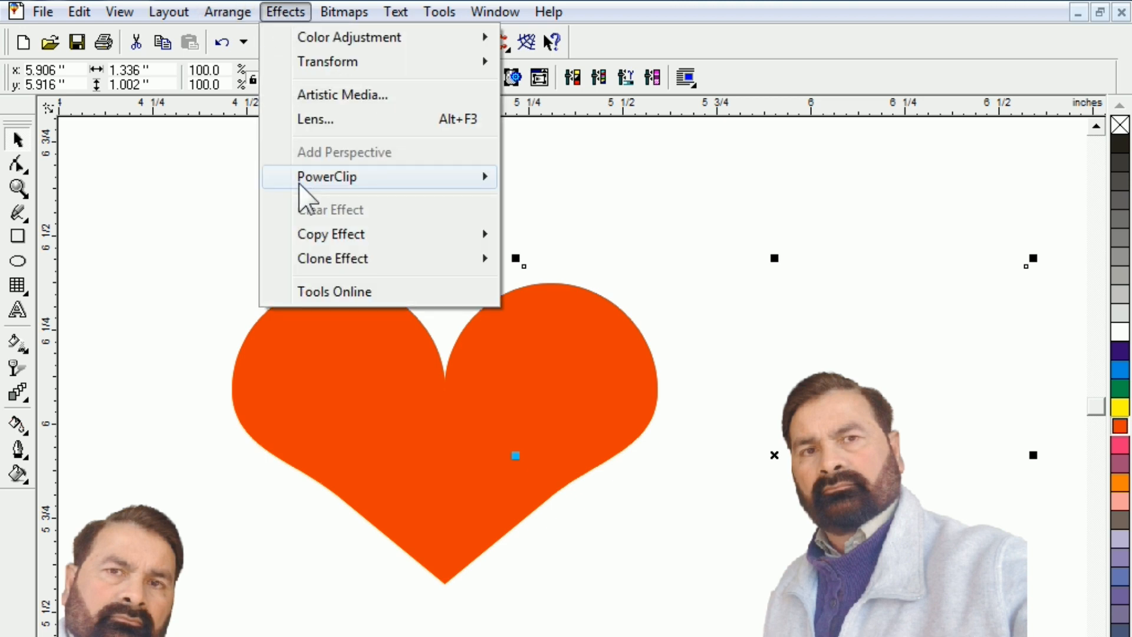
mouse_move(304, 174)
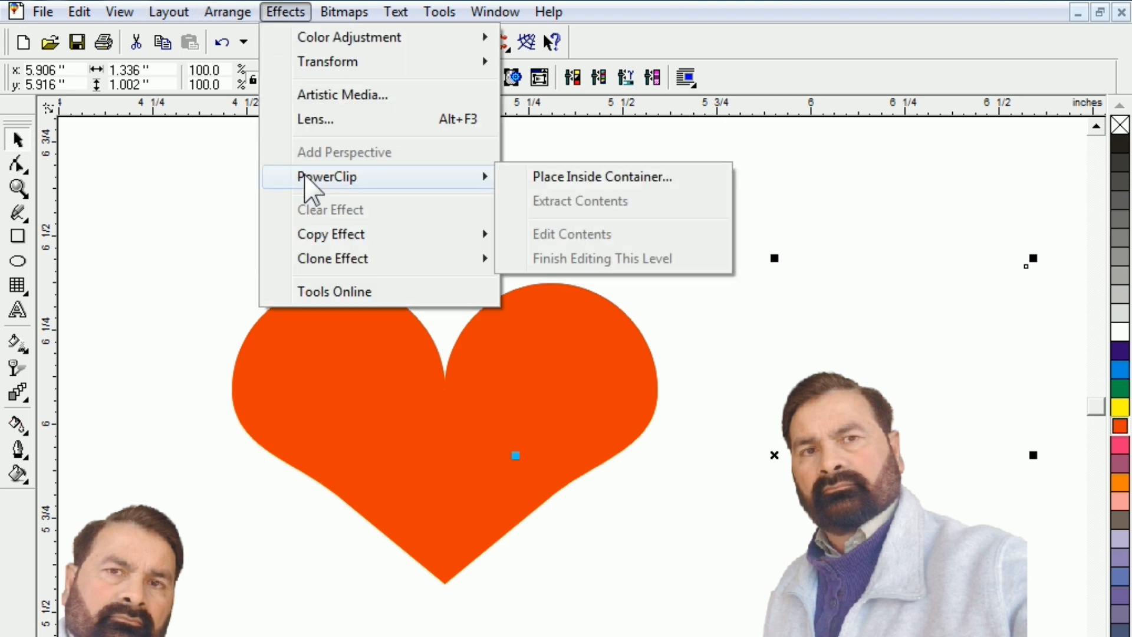
left_click(539, 177)
left_click(365, 393)
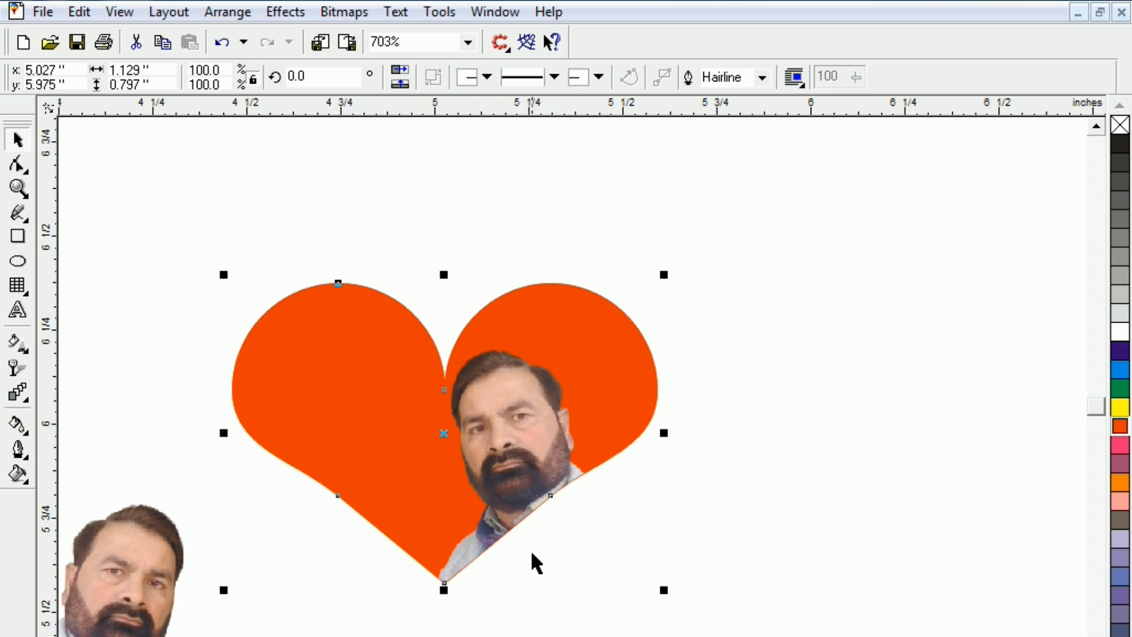
left_click(198, 145)
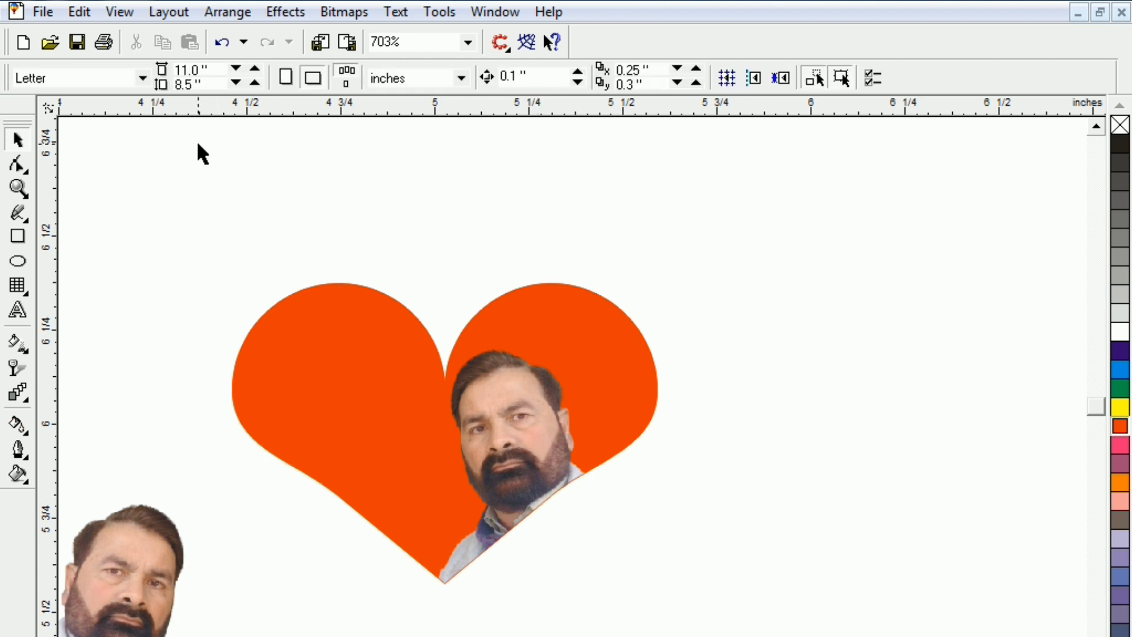
Move the mirrored portrait photo right to just below the heart's left side and PowerClip it inside the heart
left_click(147, 559)
left_click_drag(142, 591, 302, 605)
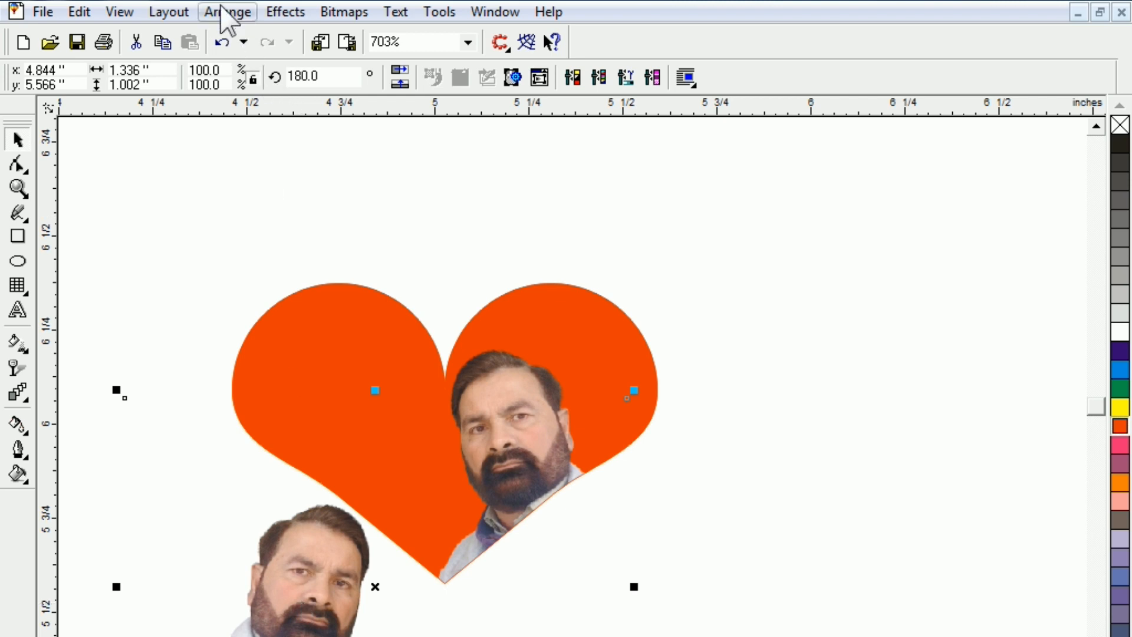
left_click(285, 12)
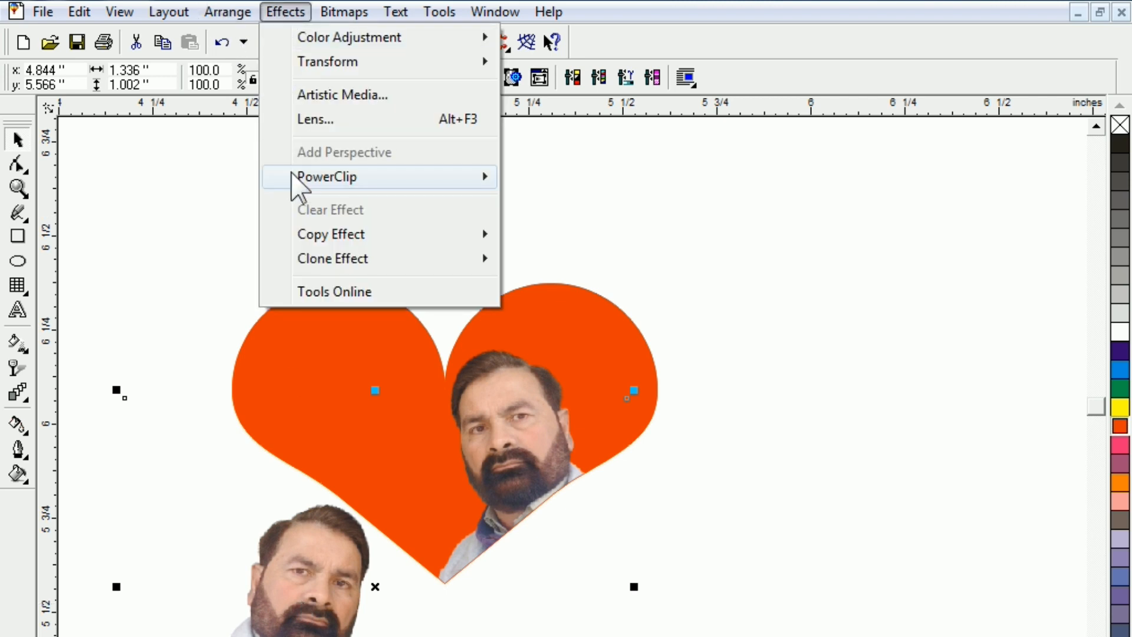
mouse_move(293, 176)
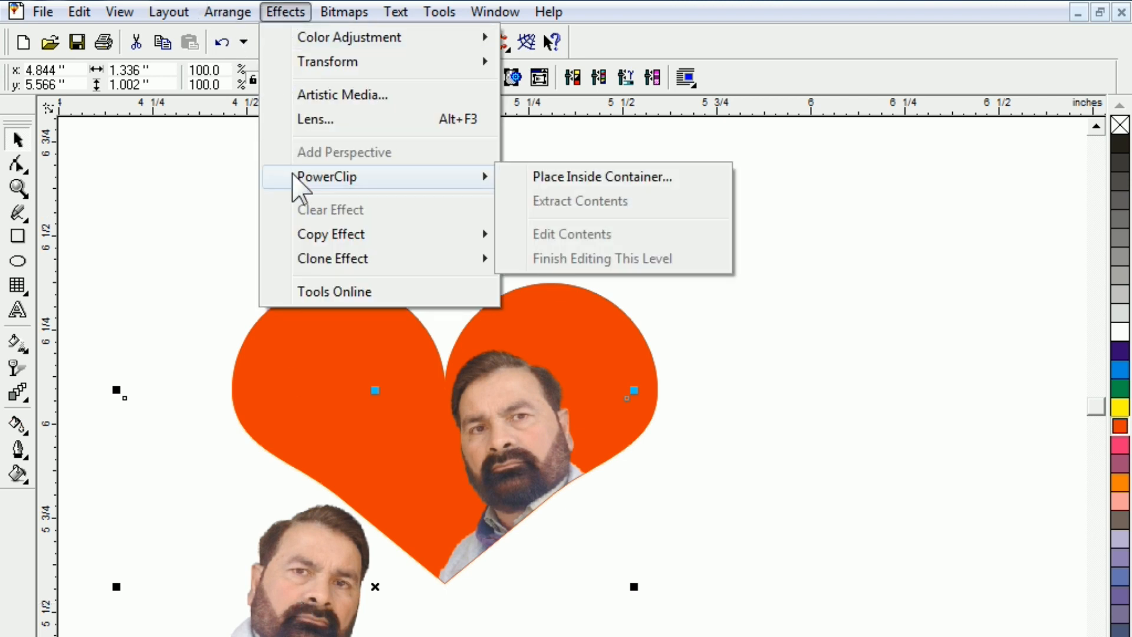
left_click(549, 176)
left_click(250, 333)
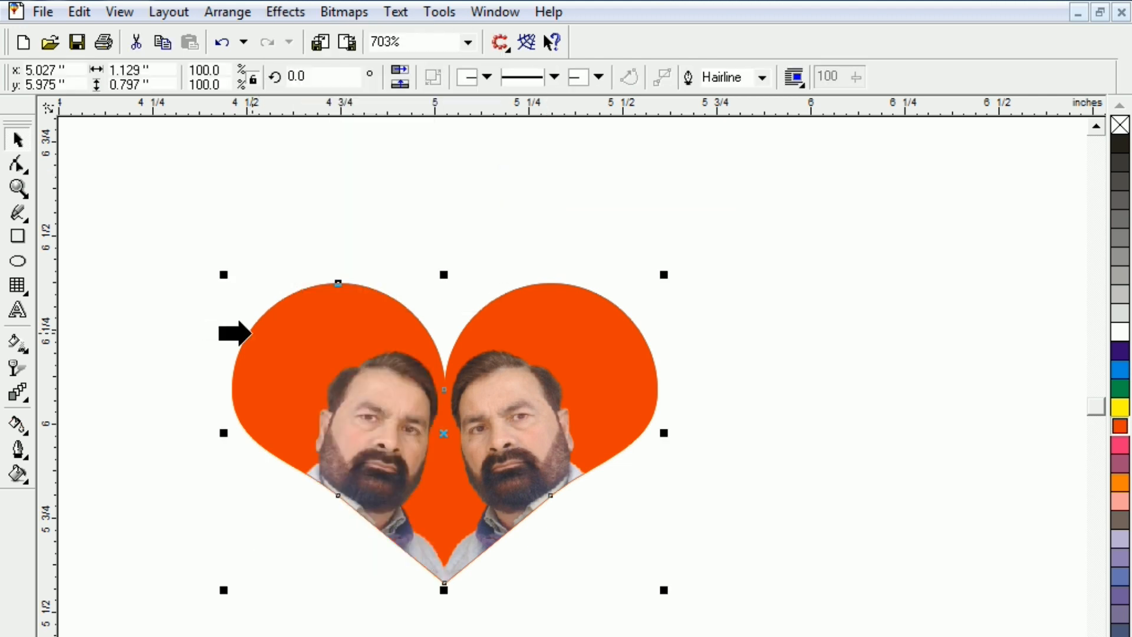
left_click(201, 165)
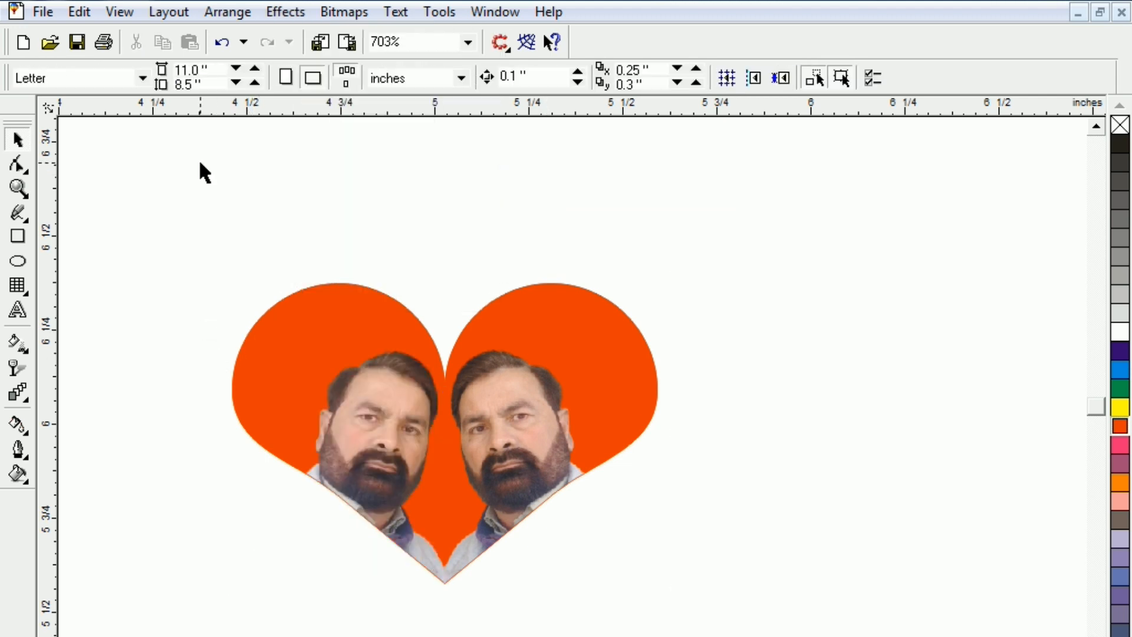
left_click_drag(142, 201, 779, 586)
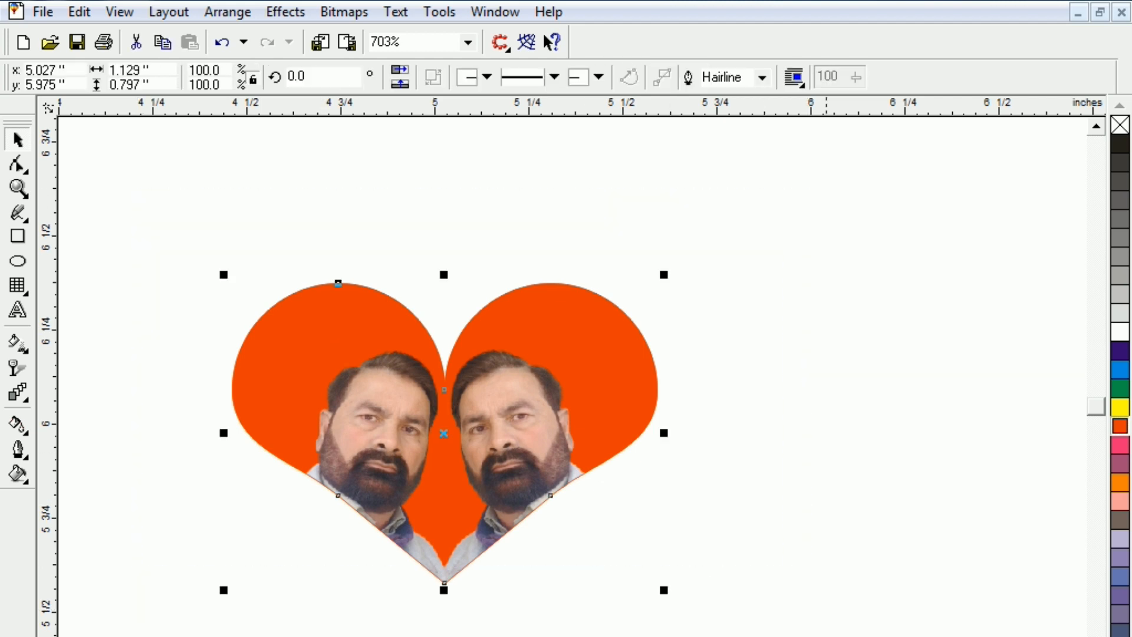
scroll(297, 453, "up", 3)
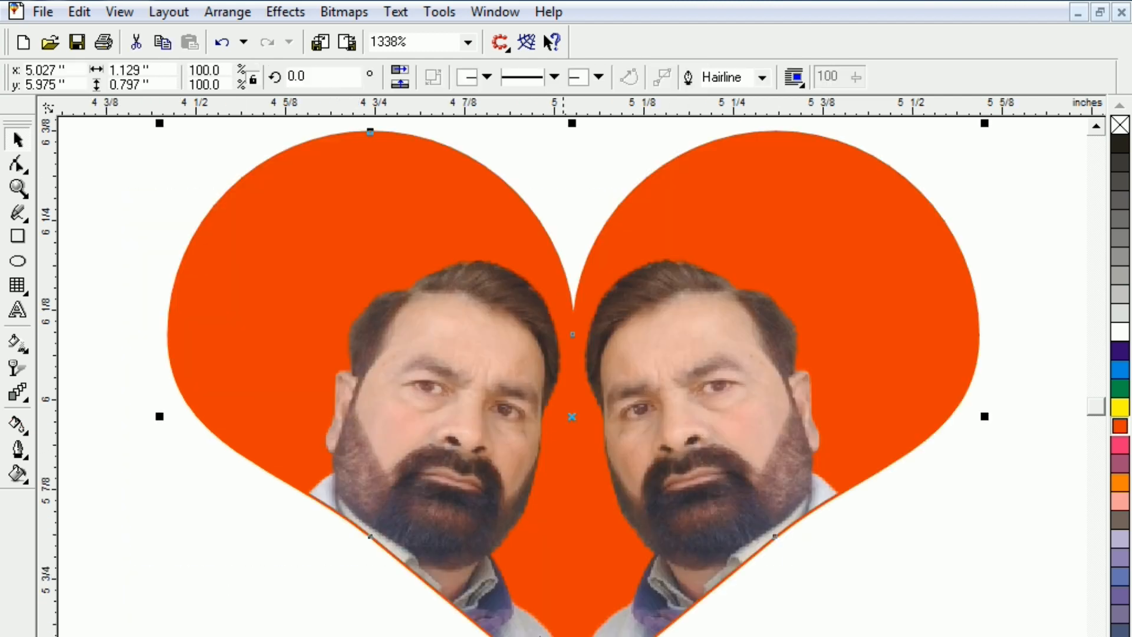
left_click(322, 584)
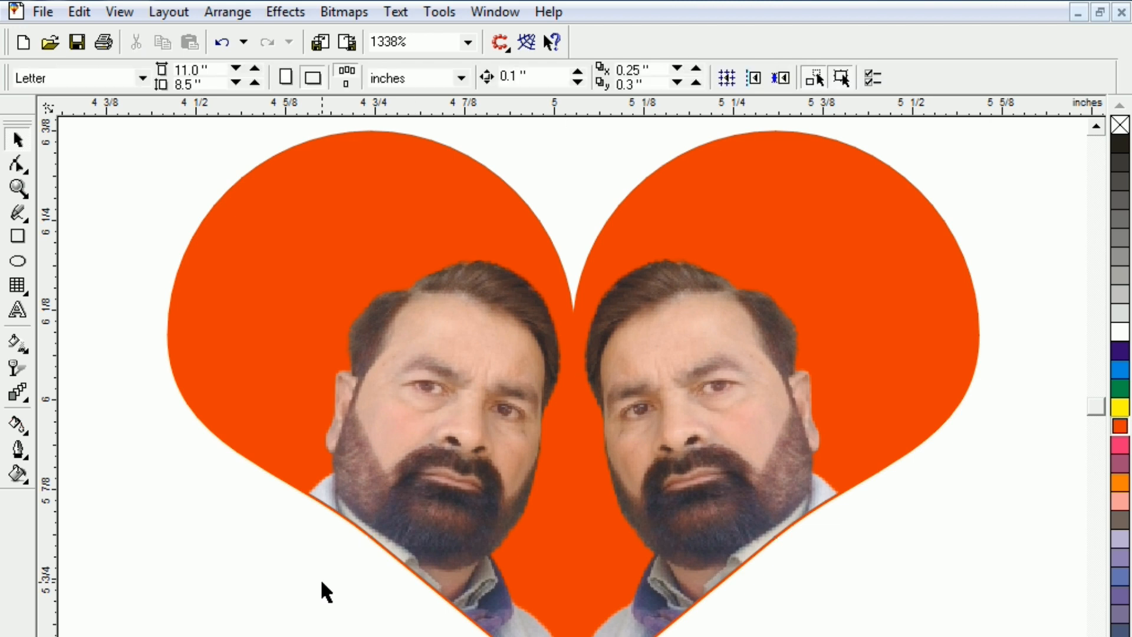